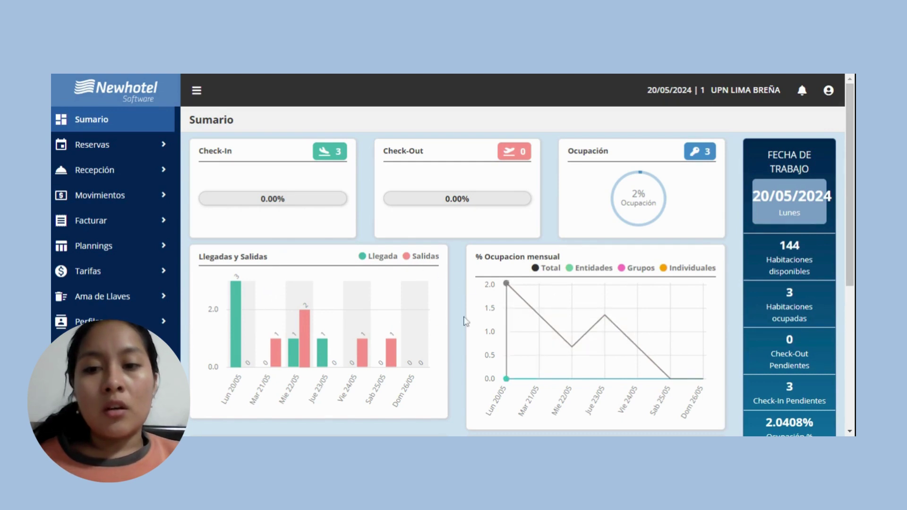
Start a blank reservation from Reservas > Nueva Reserva.
click(158, 148)
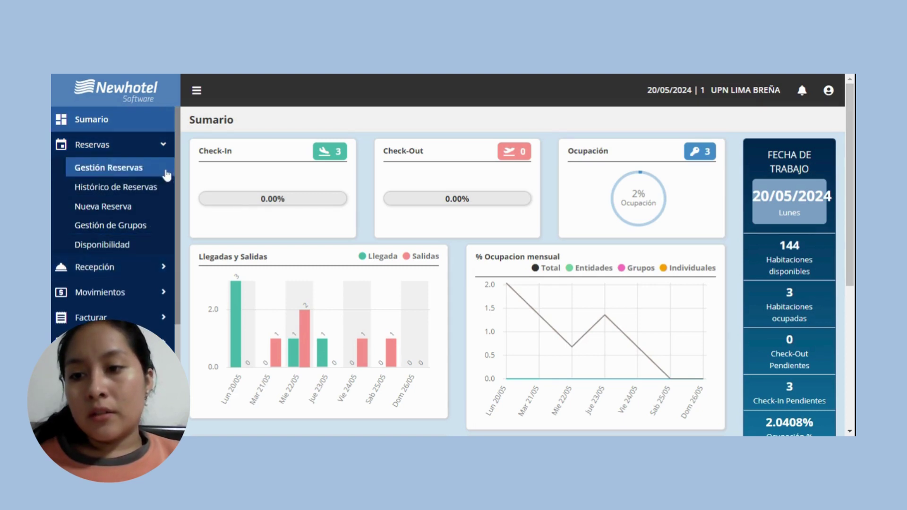
click(164, 209)
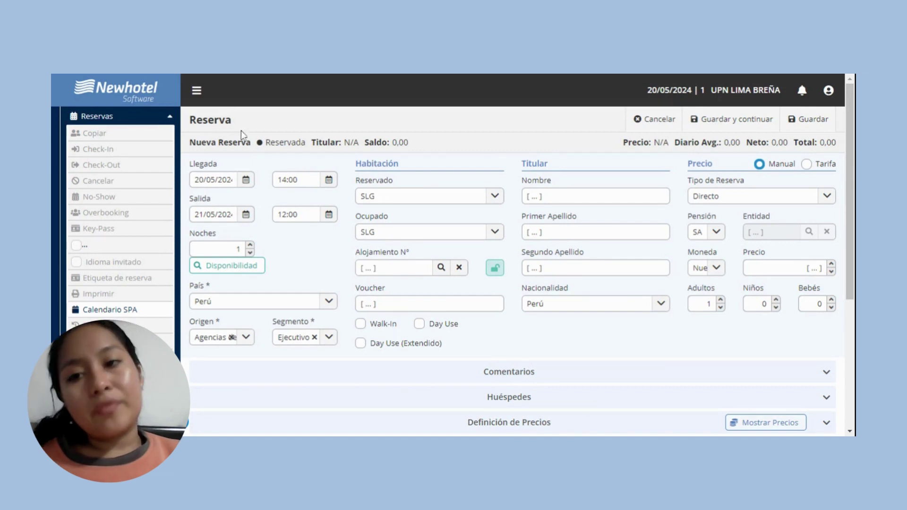
Pick arrival 27/05/2024 and departure 28/05/2024 in the Llegada and Salida calendars.
click(231, 180)
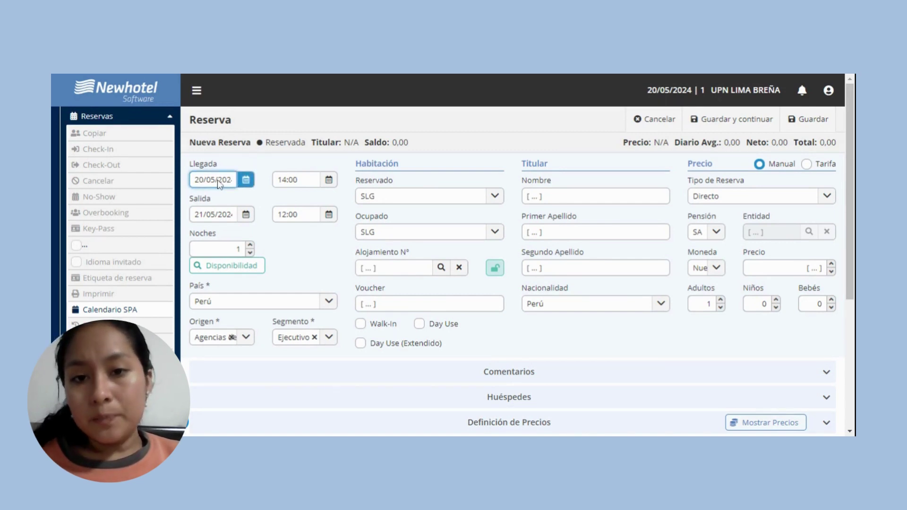
click(245, 180)
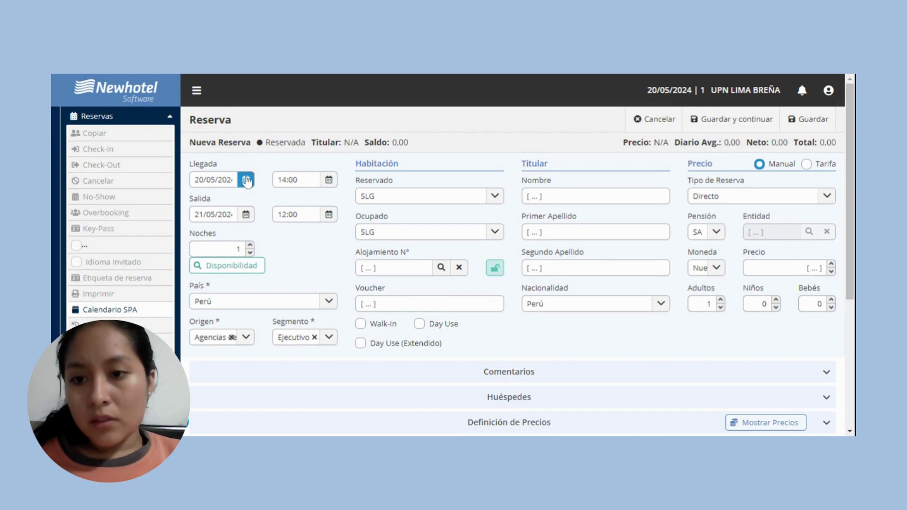
click(214, 181)
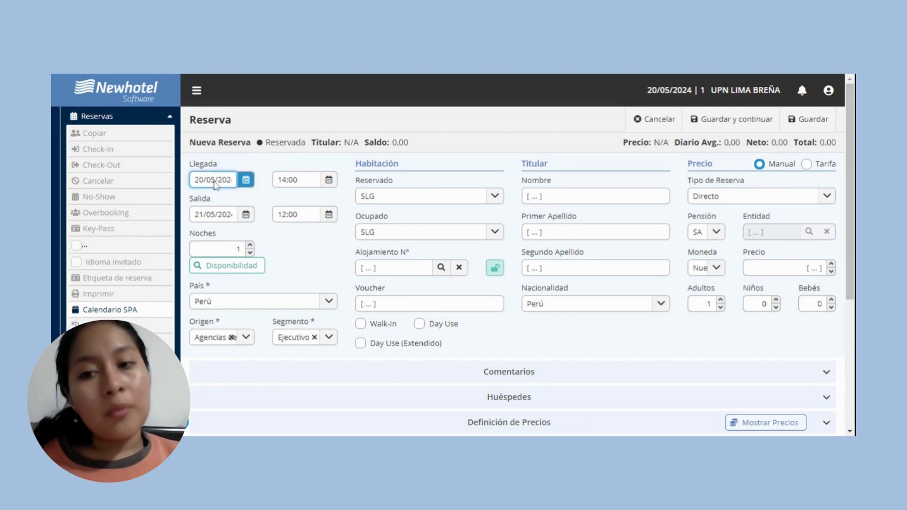
click(231, 191)
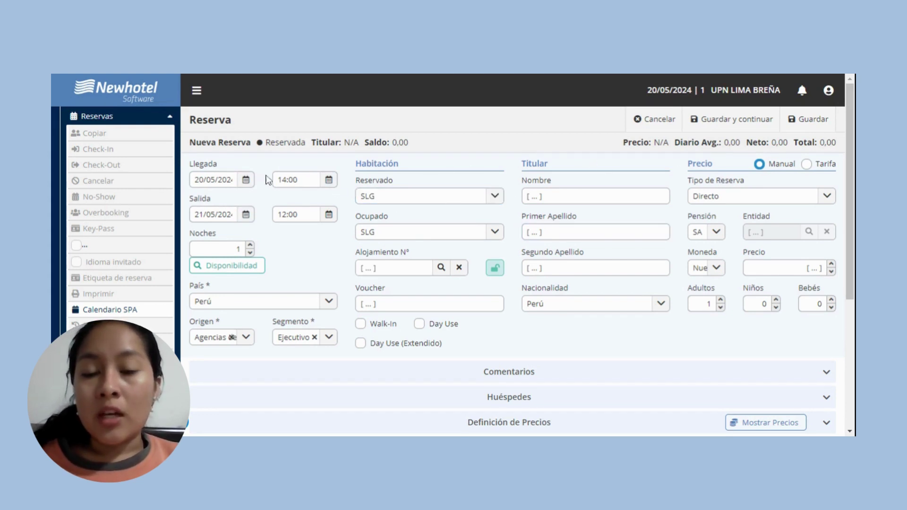
click(246, 179)
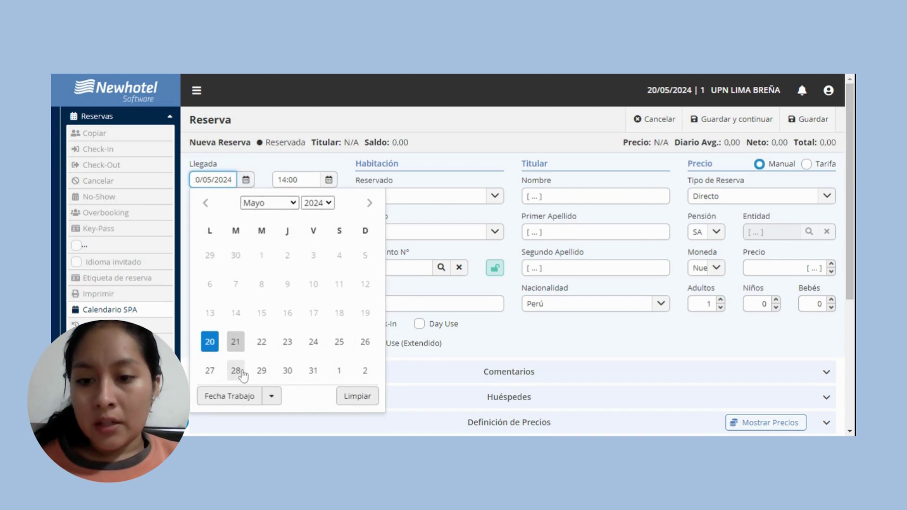
click(209, 373)
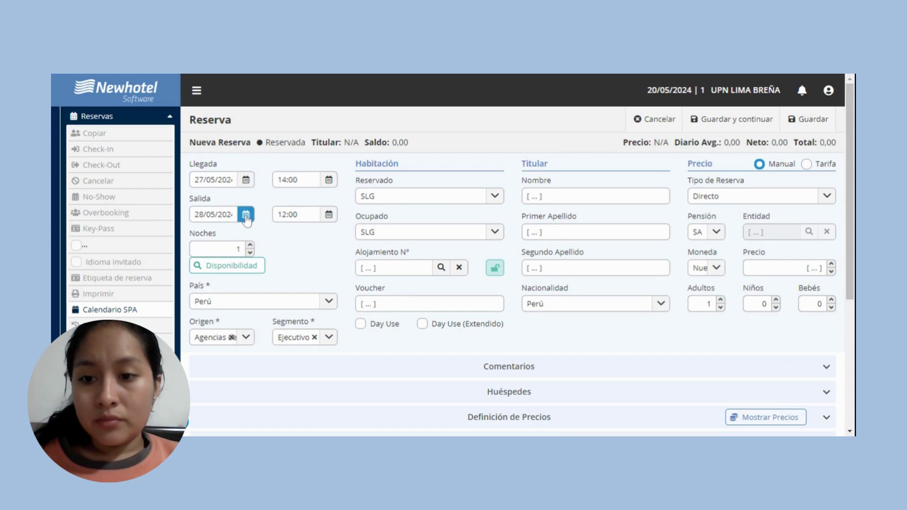
click(246, 216)
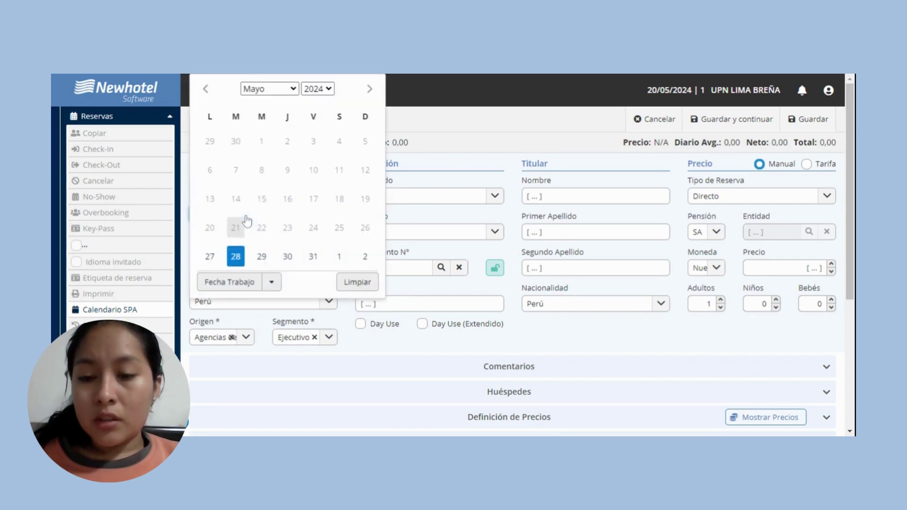
click(235, 257)
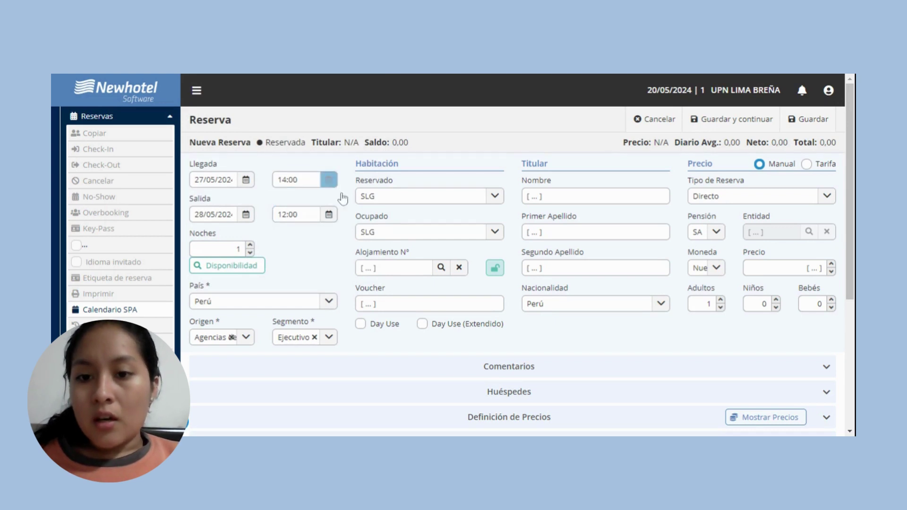
click(439, 202)
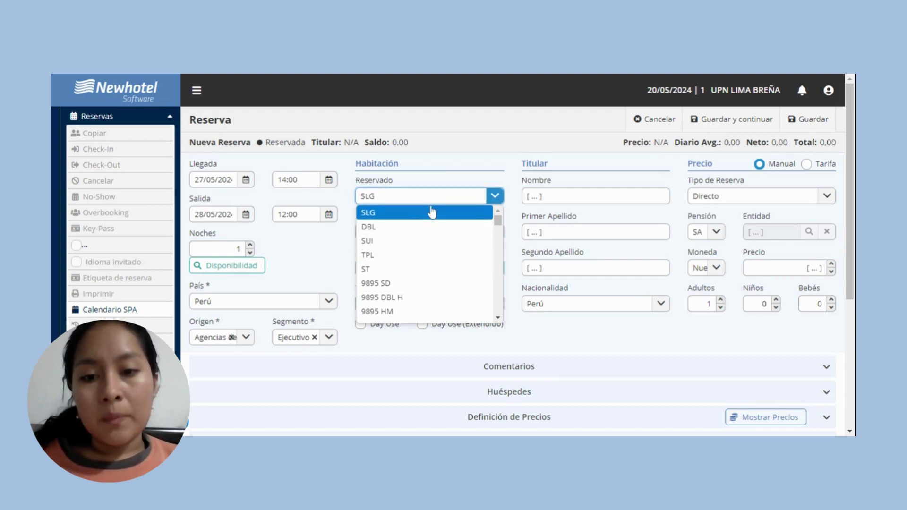
Set both the Reservado and Ocupado room types to SUI.
click(409, 241)
click(407, 234)
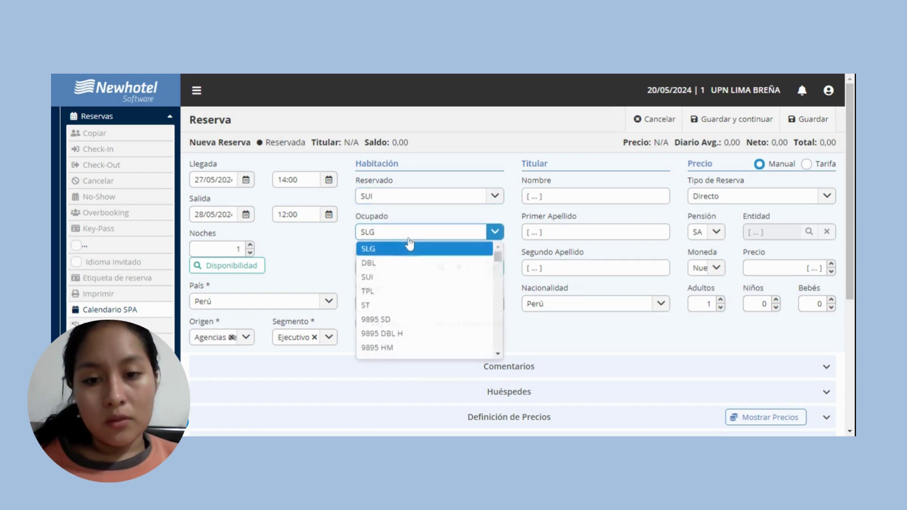
click(385, 278)
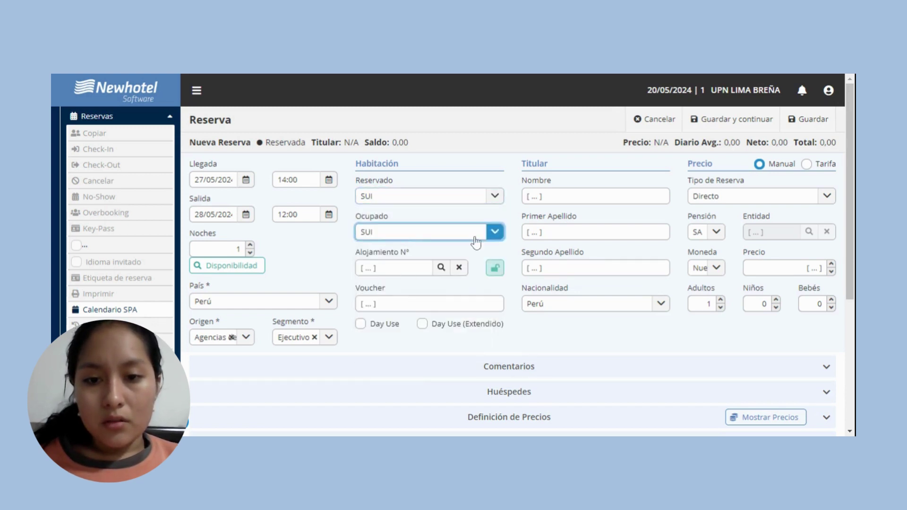
Enter the holder's first name, first surname and second surname.
click(546, 197)
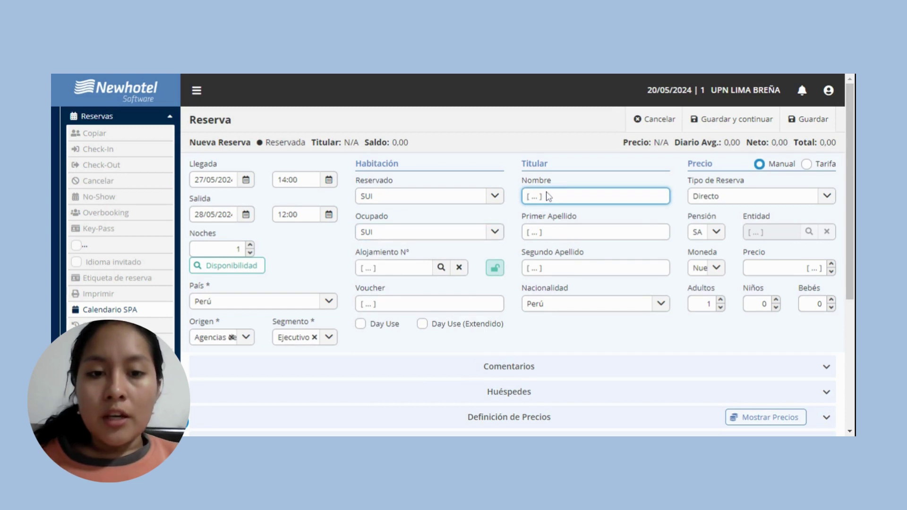
text(ni)
key(BackSpace)
key(BackSpace)
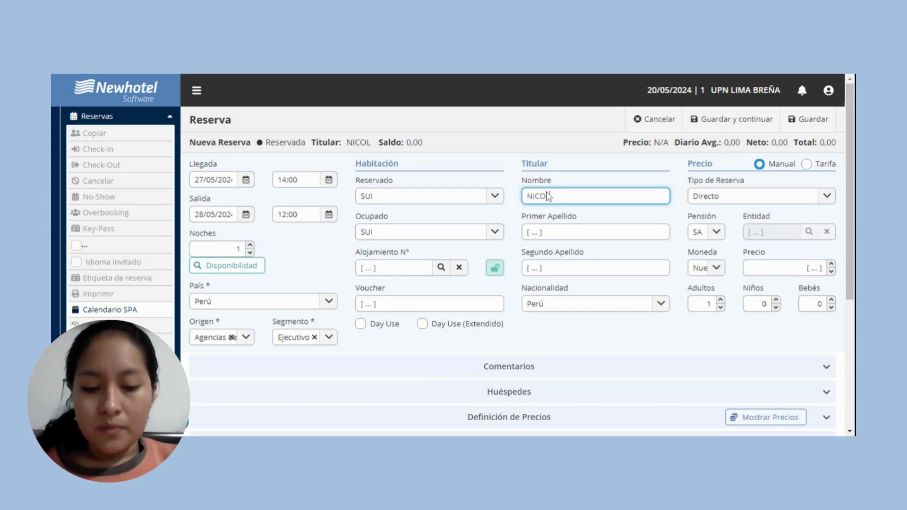
click(548, 233)
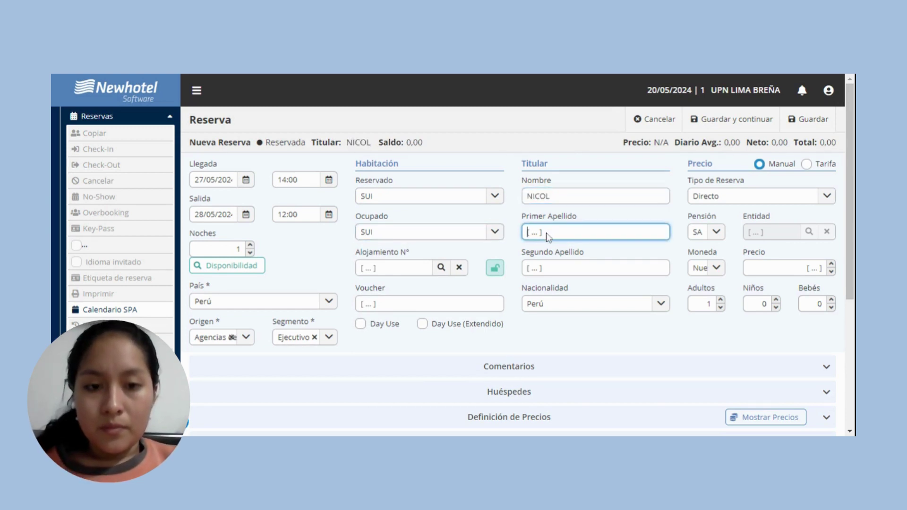
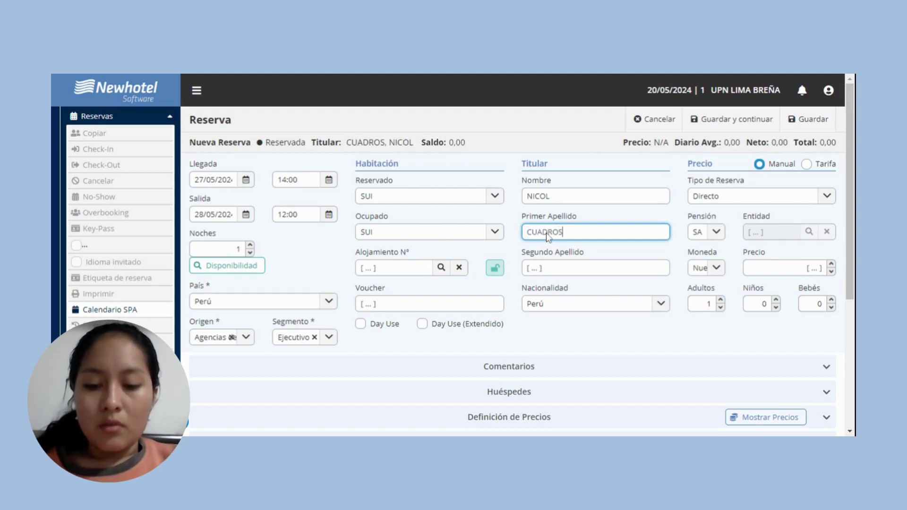
click(549, 272)
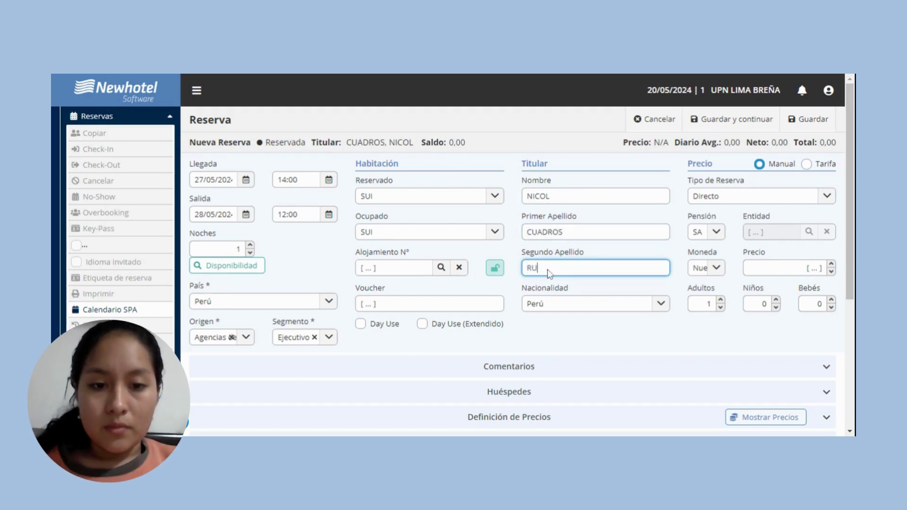
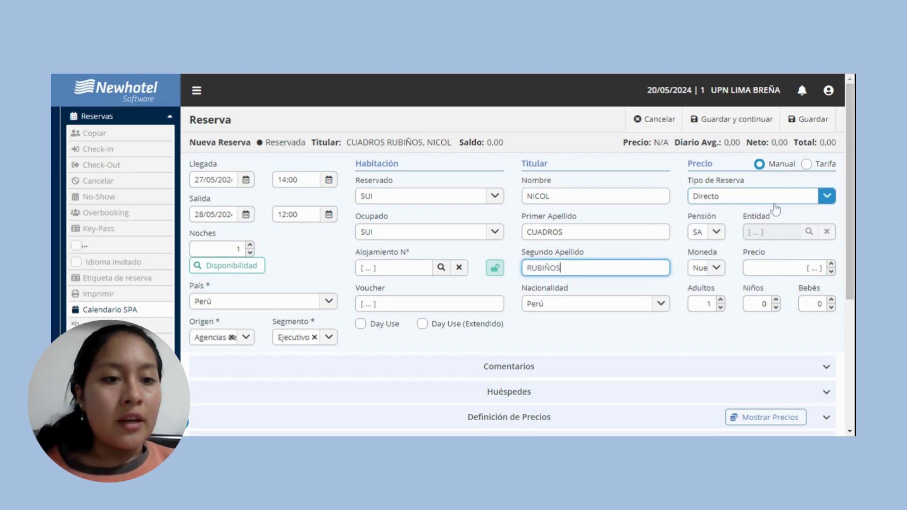
Enter a manual price of 300.00 in the Precio field.
click(767, 271)
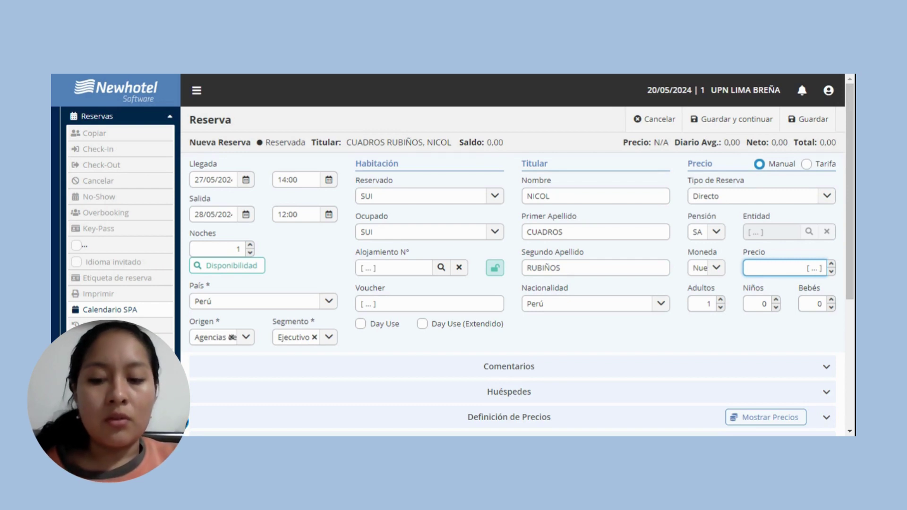
text(300.00)
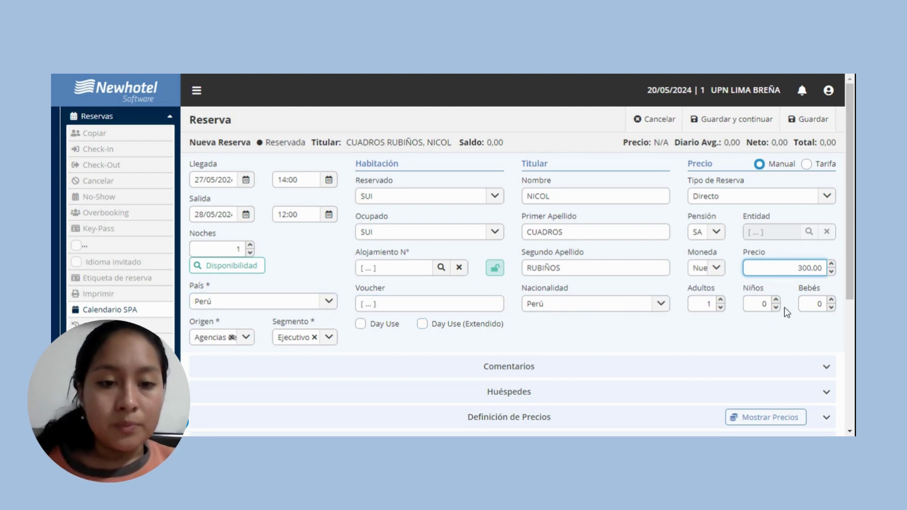
scroll(491, 361, down, 2)
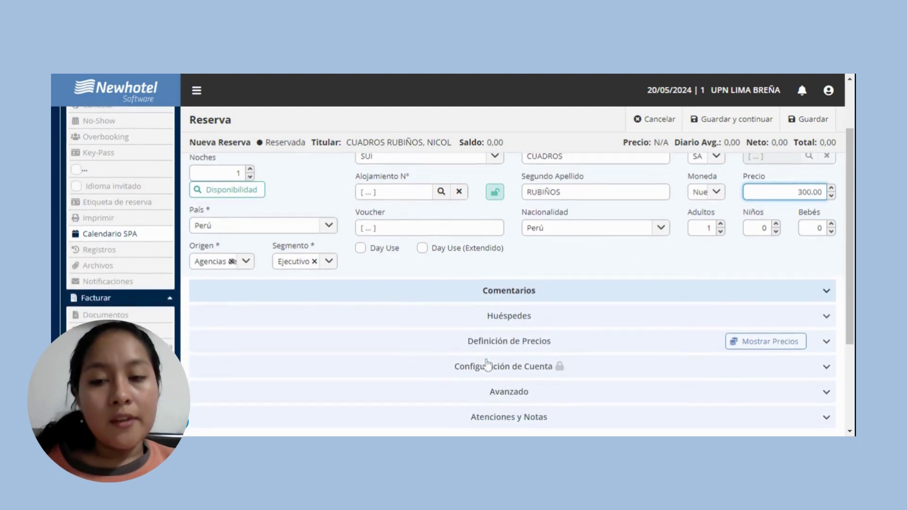
scroll(487, 365, down, 1)
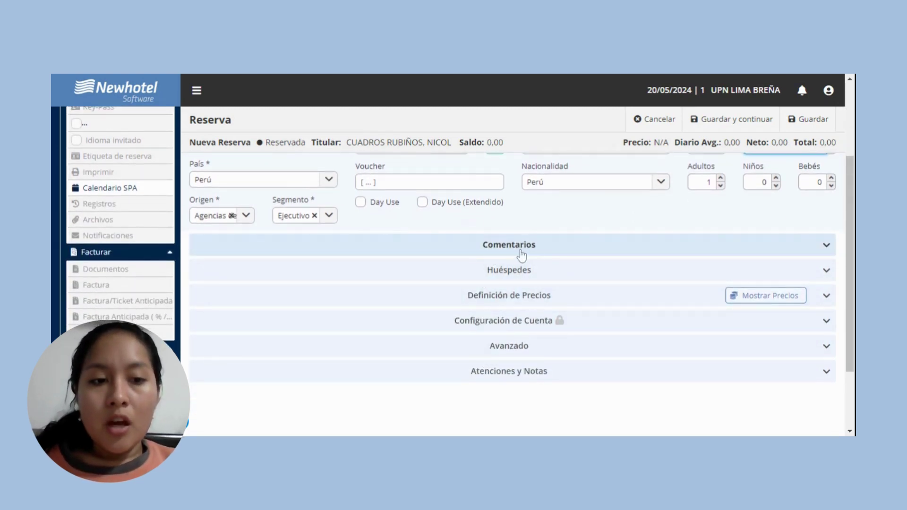
Expand the Comentarios section showing the reservation and guest comment boxes.
click(540, 254)
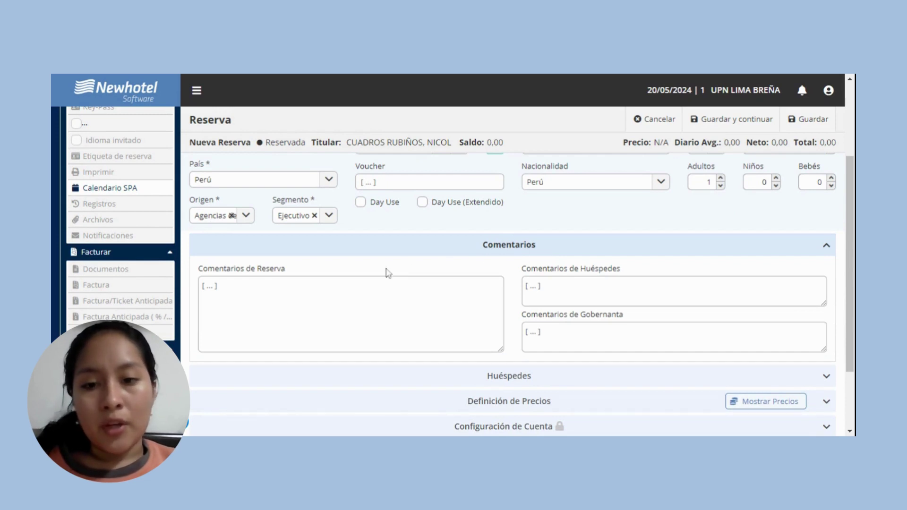
click(259, 284)
click(628, 304)
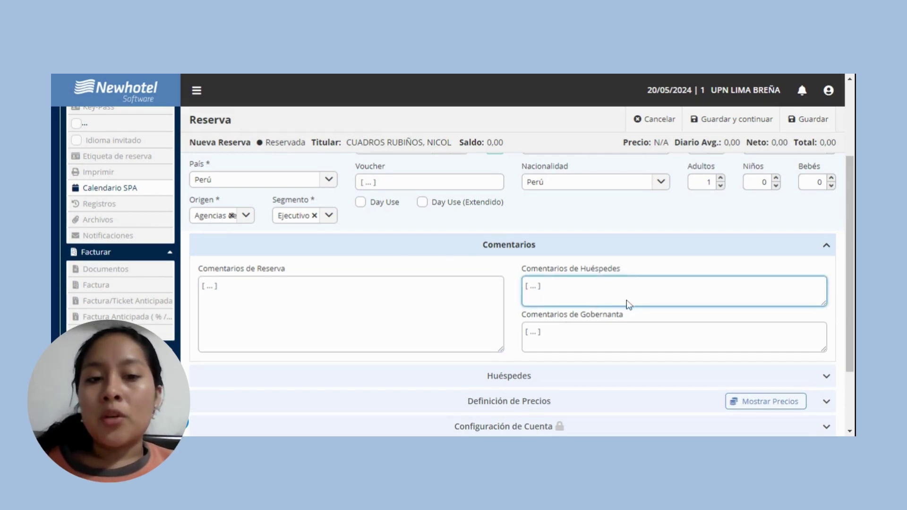
click(397, 304)
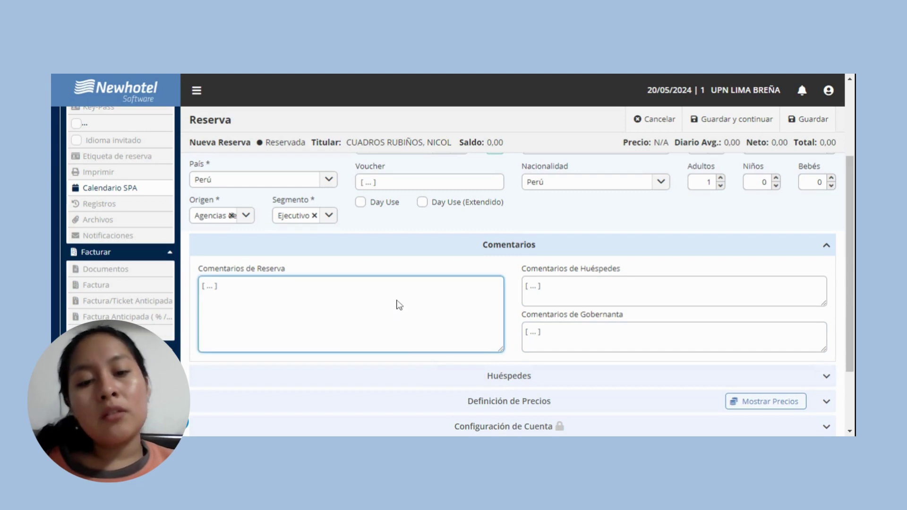
scroll(398, 305, up, 3)
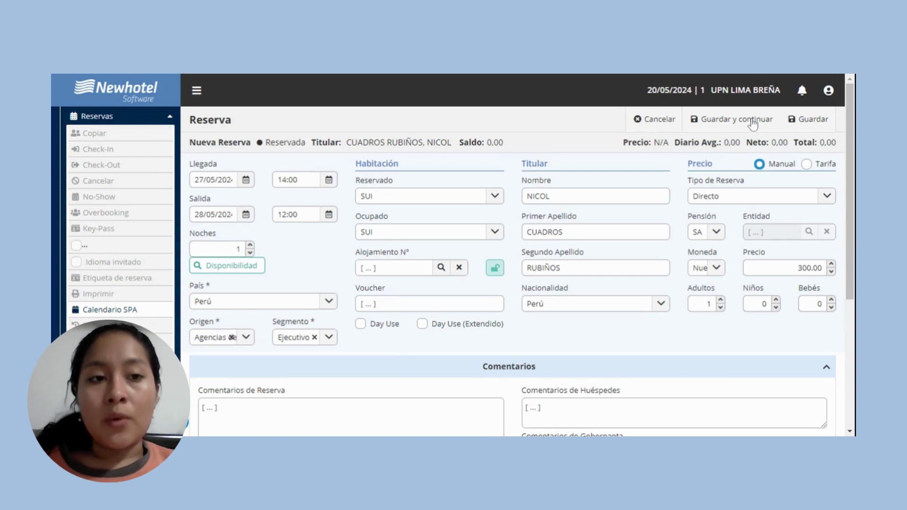
Save the reservation and close the Información notice for number 2985/2023.
click(753, 124)
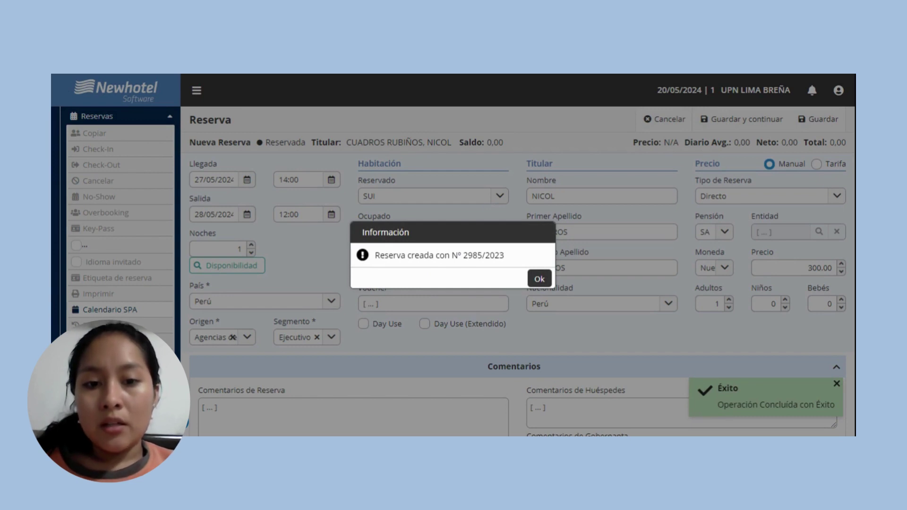
drag(461, 255, 514, 263)
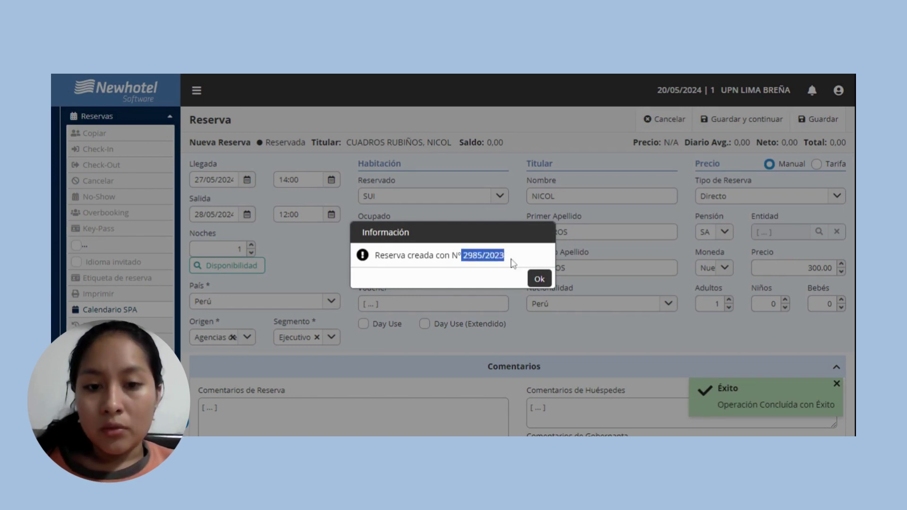
click(514, 263)
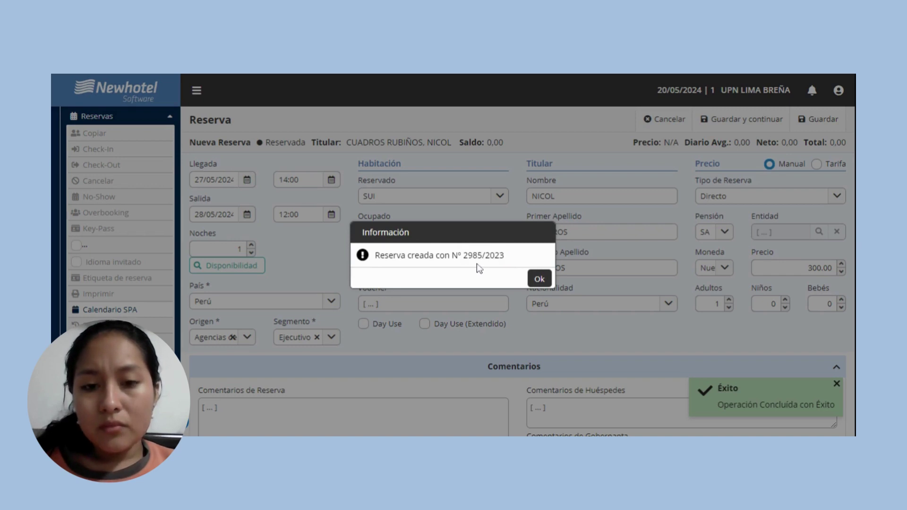
click(539, 280)
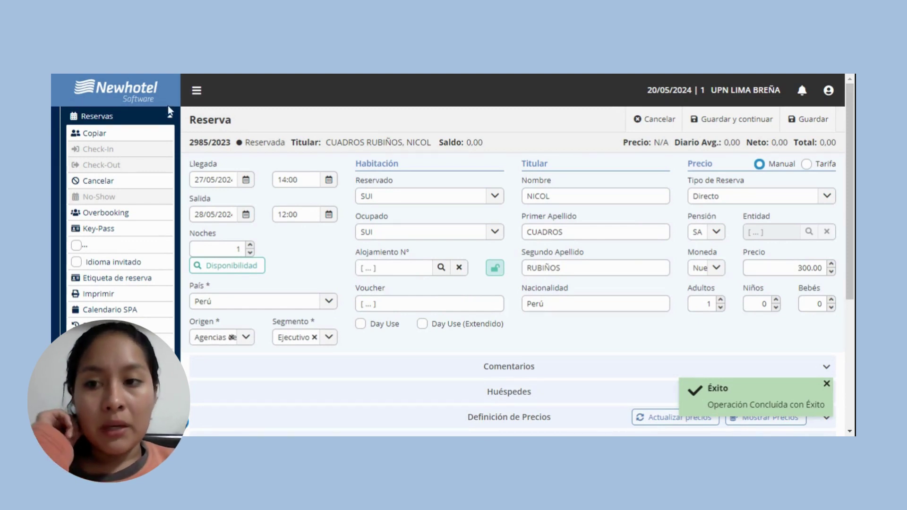
Navigate to Reservas > Gestión Reservas from the side menu.
mouse_move(54, 132)
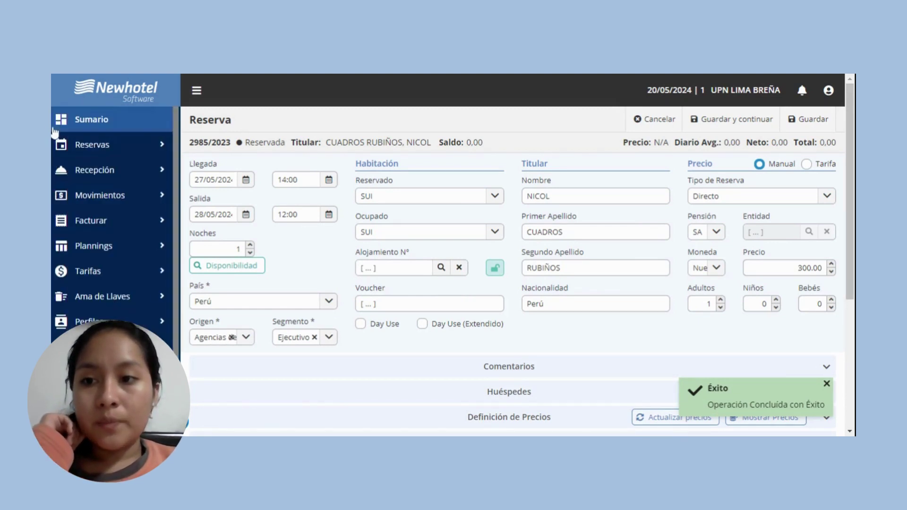
click(77, 146)
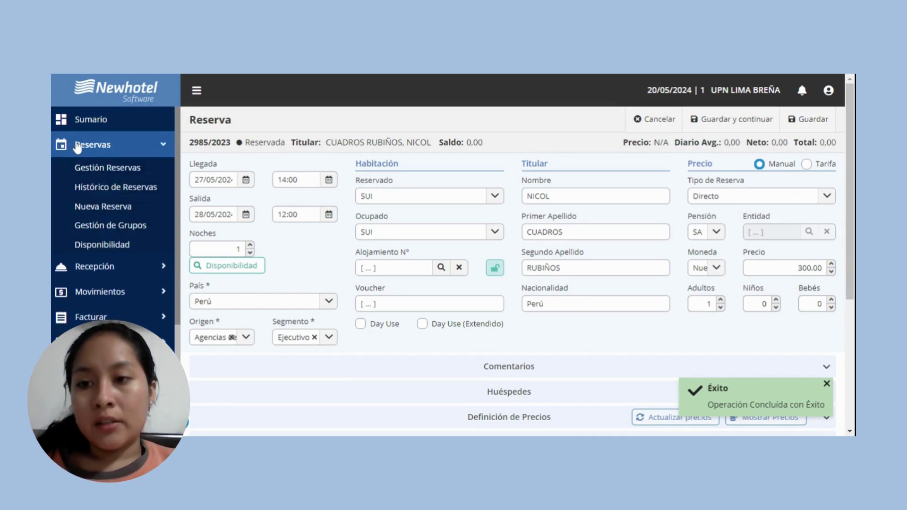
click(93, 171)
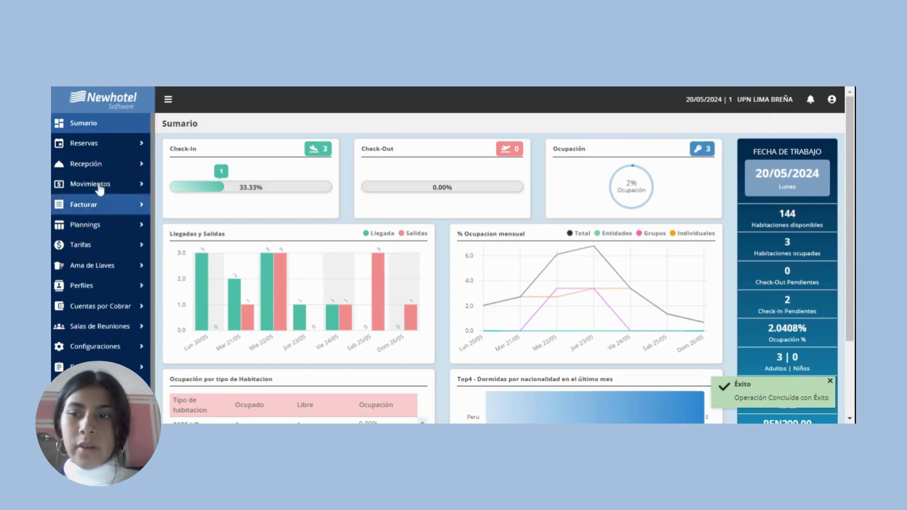
Edit reservation 2984/2023 from the Gestión Reservas list.
click(107, 144)
click(109, 163)
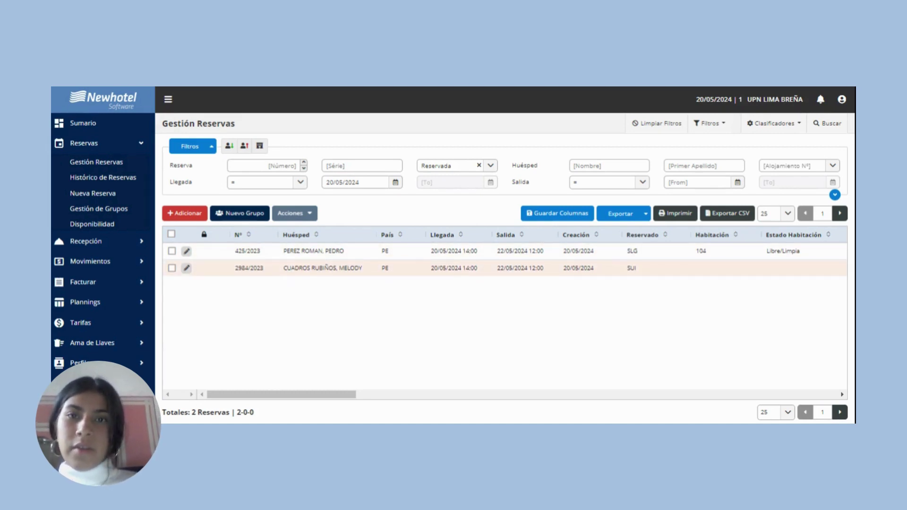
click(186, 268)
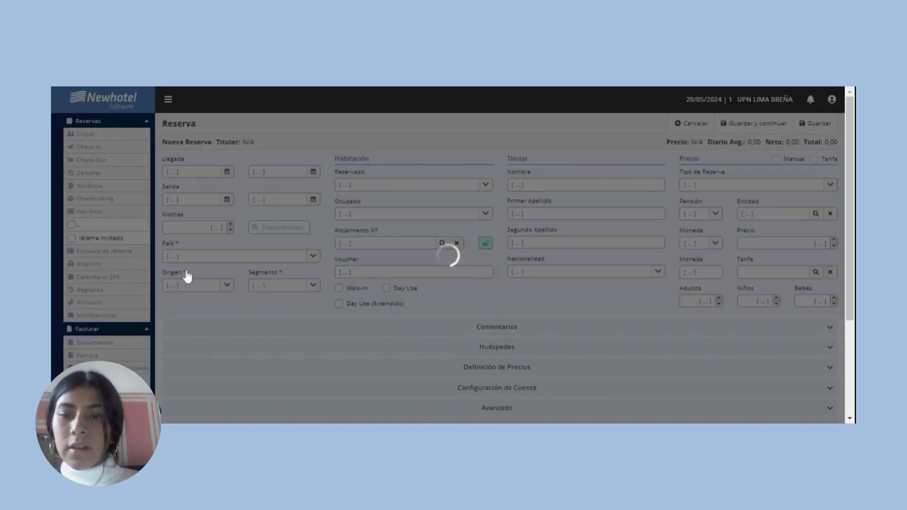
Add comments 'Habitacion con vista a la ciudad' (reservation) and 'Alergico al chocolate' (guest).
scroll(534, 222, down, 2)
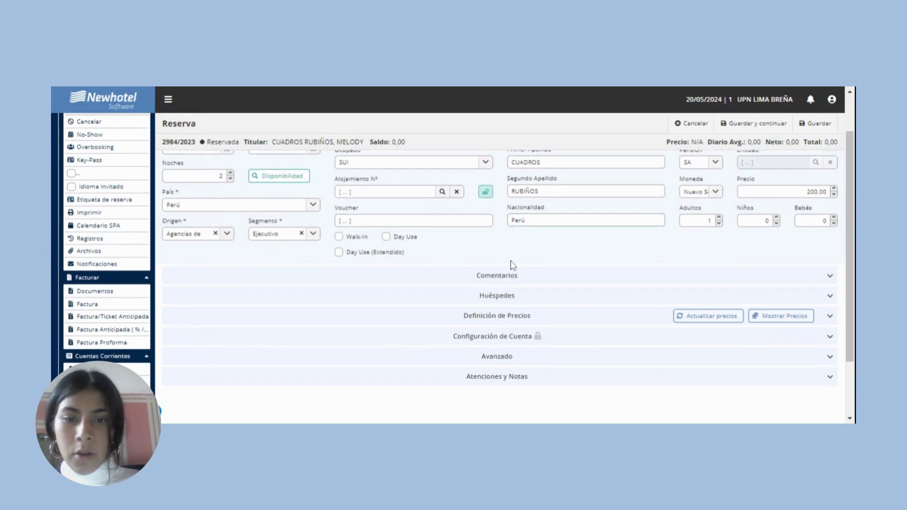
click(516, 276)
click(213, 335)
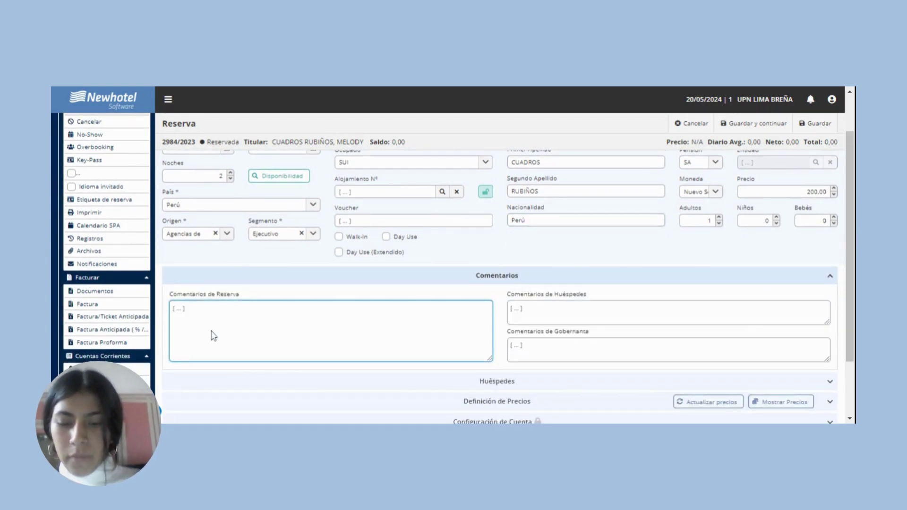
text(Habitacion con vist)
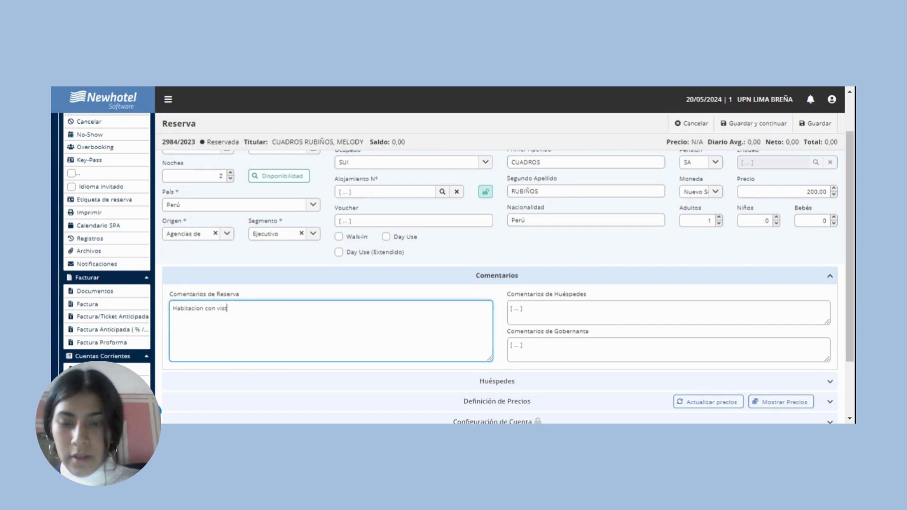
text(a a la)
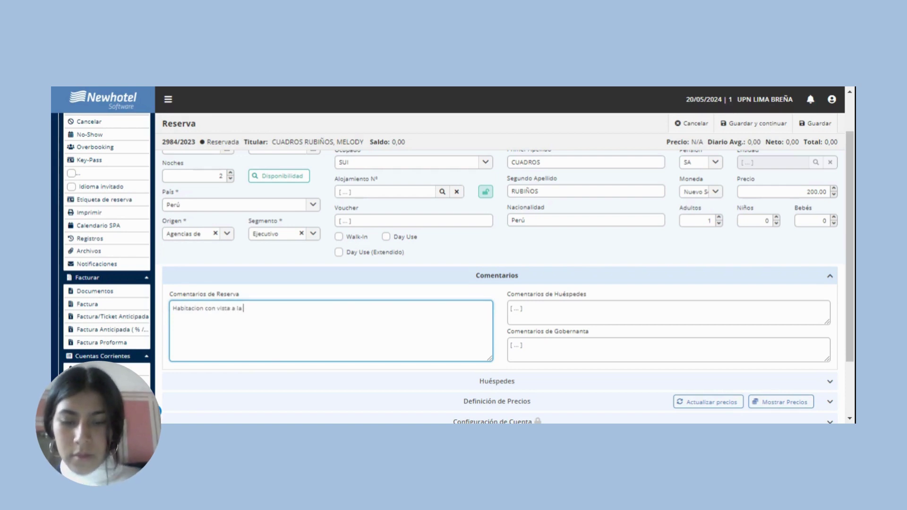
text( ciudad)
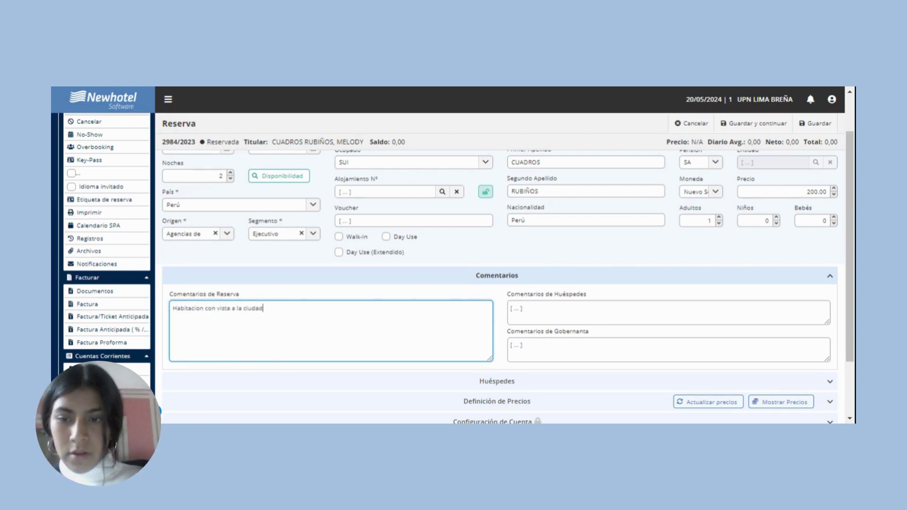
click(540, 316)
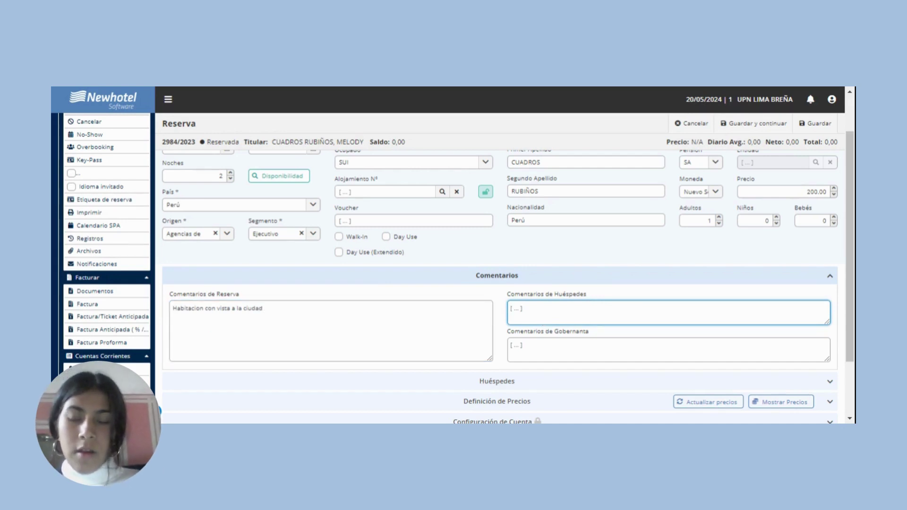
text(A)
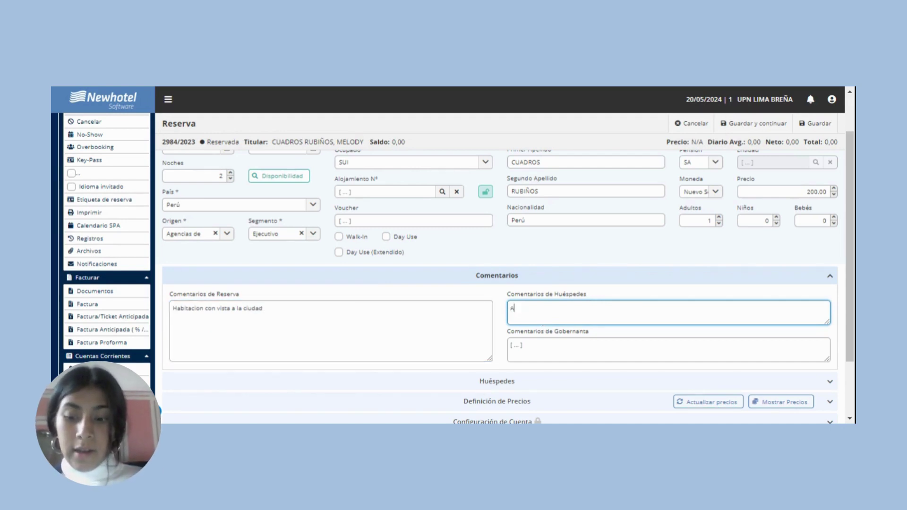
text(lergi)
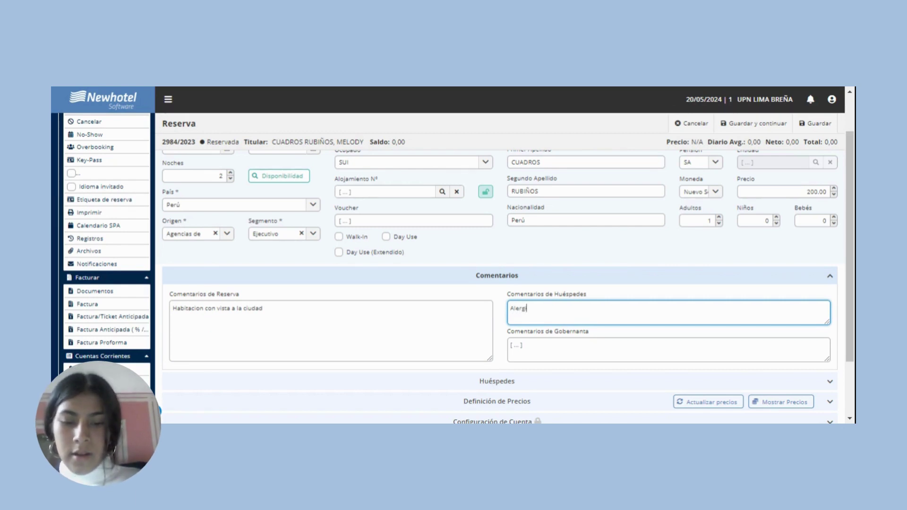
text(co al cho)
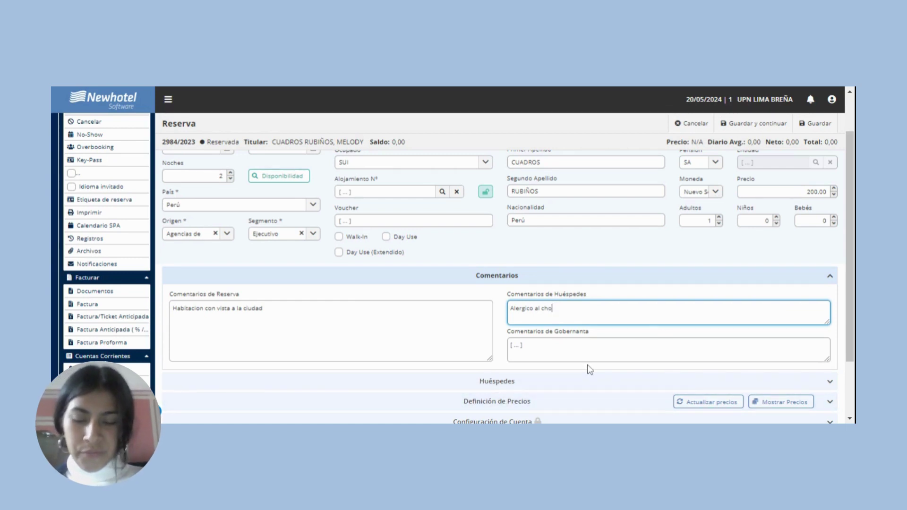
text(late)
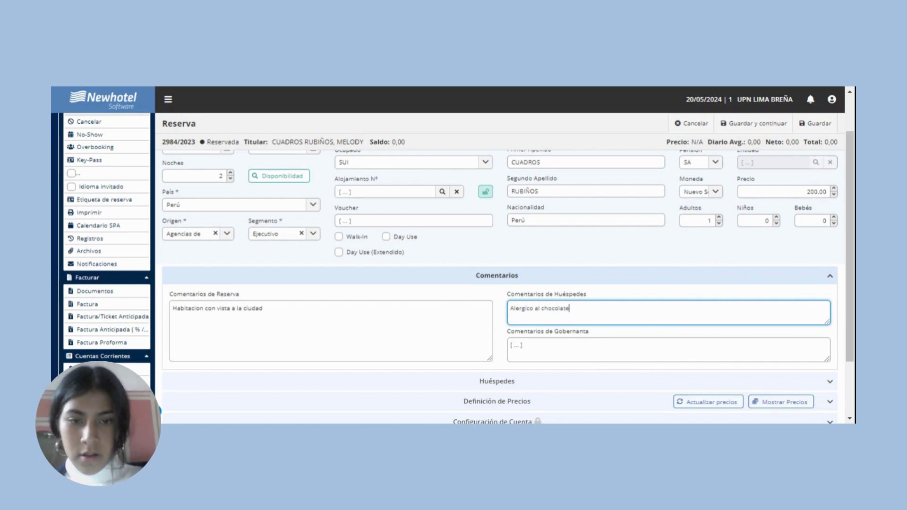
scroll(850, 265, down, 3)
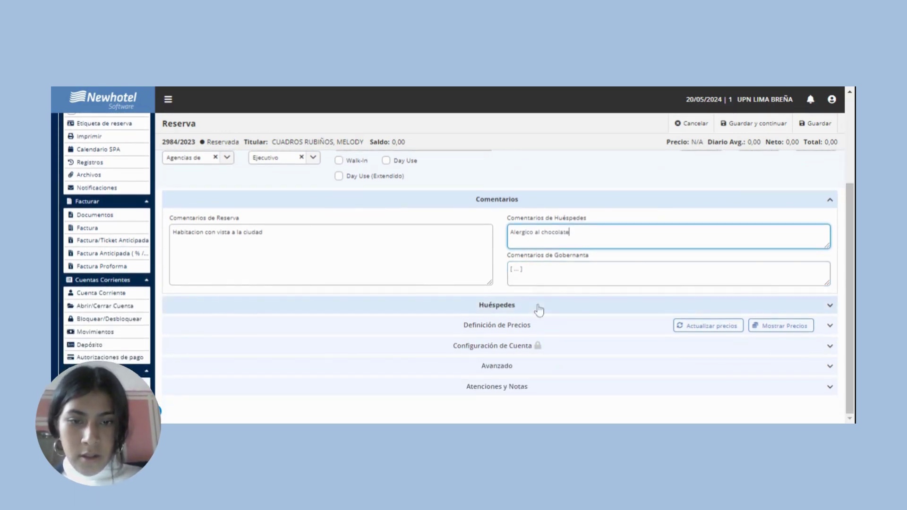
Set the main guest's title to Miss. and sex to Femenino in the profile.
click(538, 307)
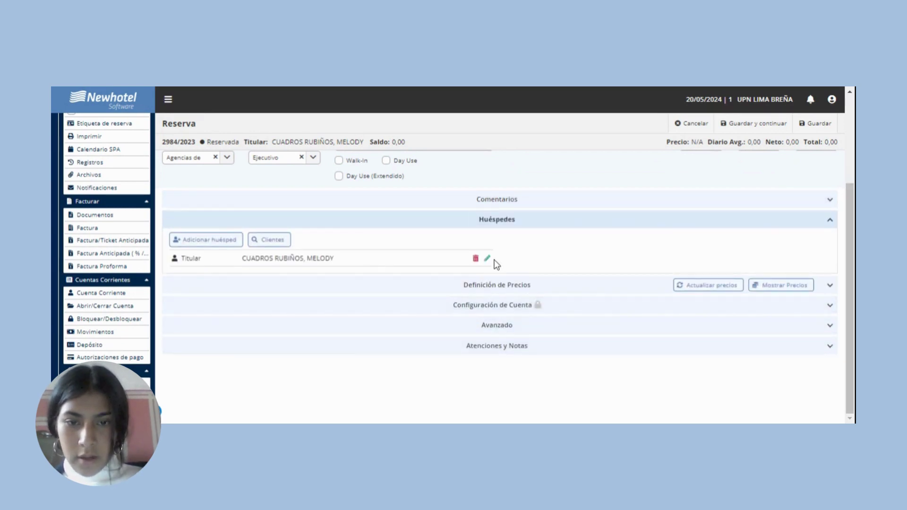
click(487, 259)
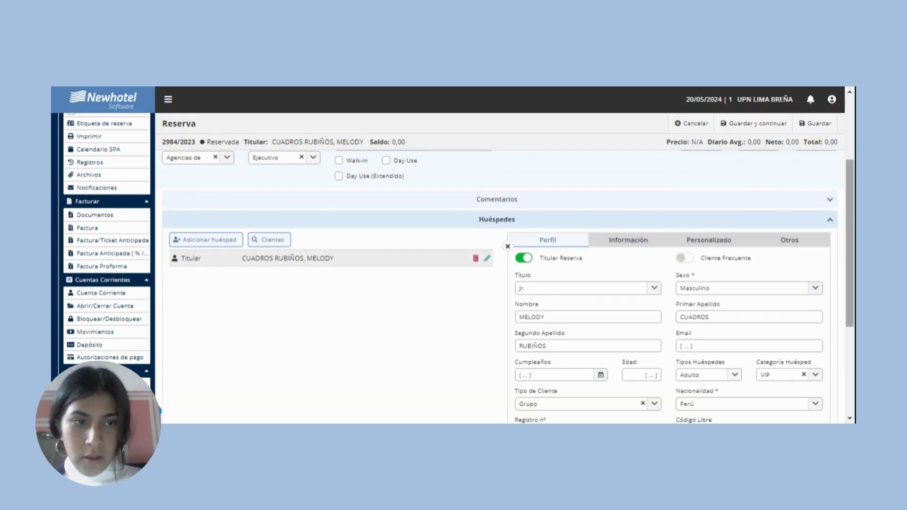
scroll(487, 259, down, 1)
scroll(650, 210, down, 1)
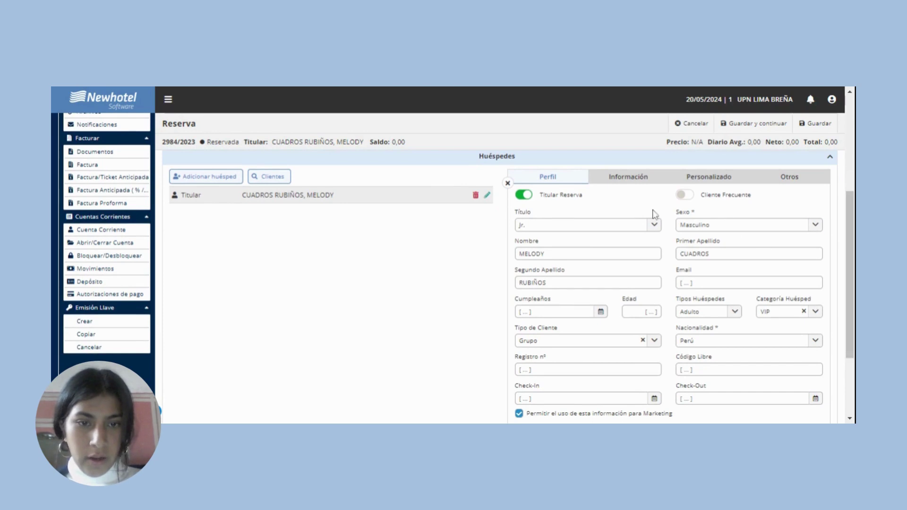
click(654, 225)
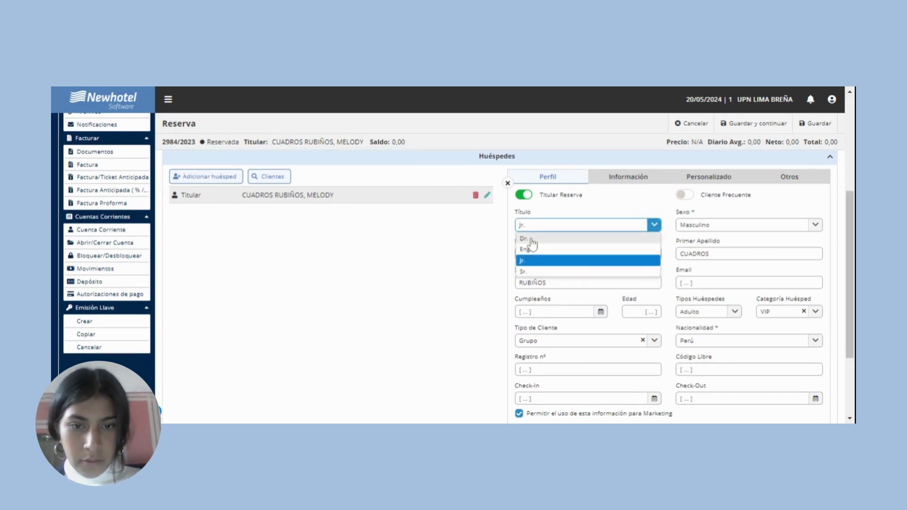
click(522, 241)
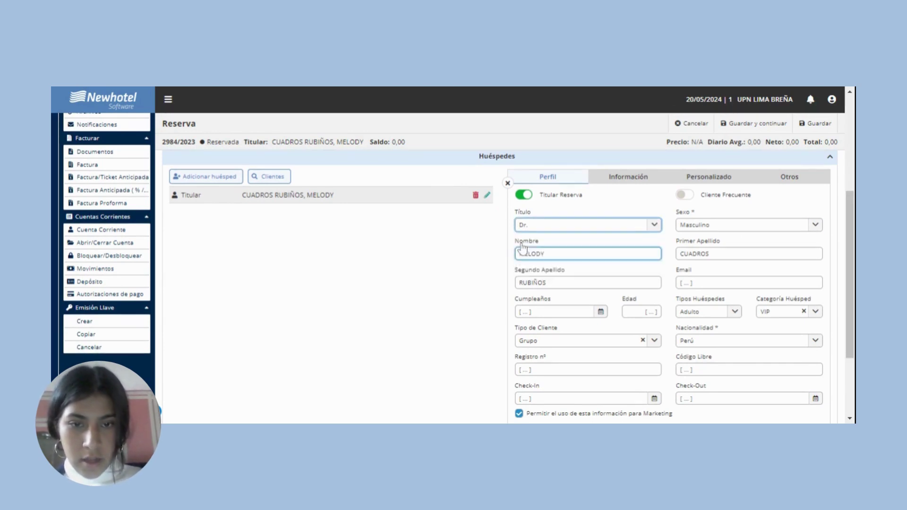
click(814, 231)
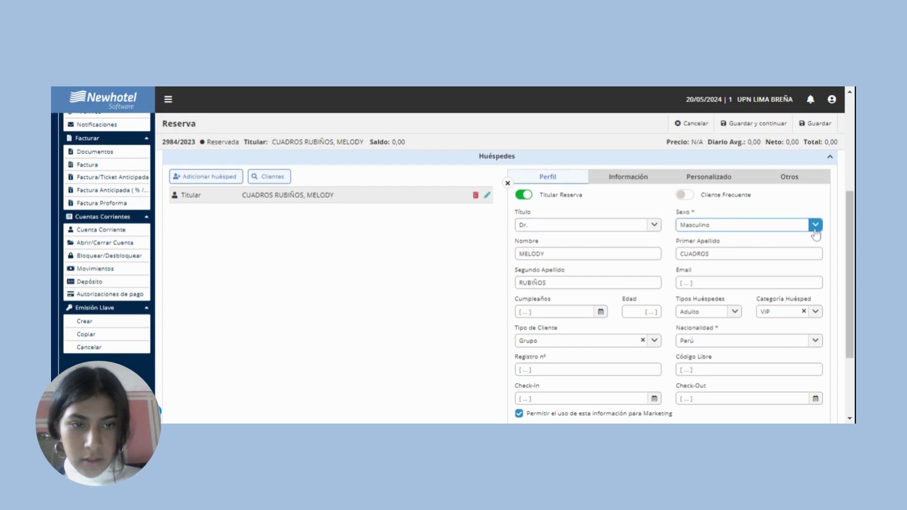
click(707, 251)
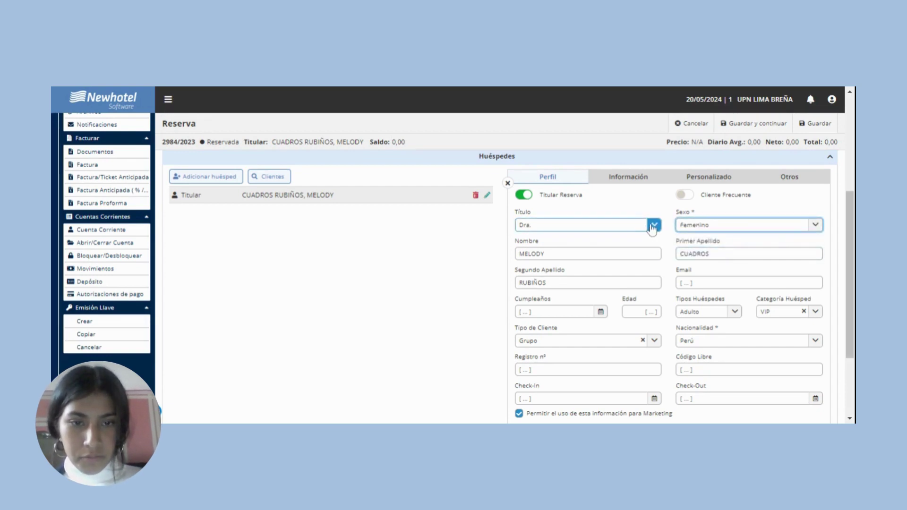
click(654, 225)
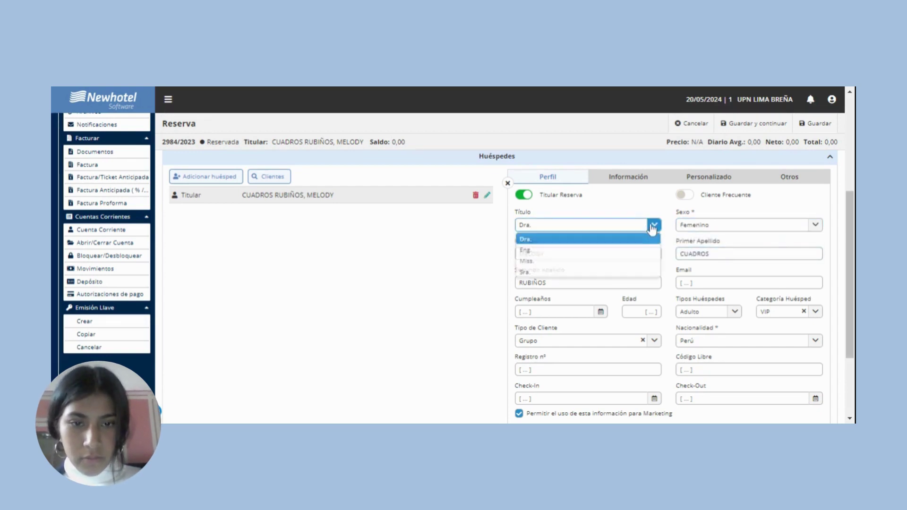
click(554, 264)
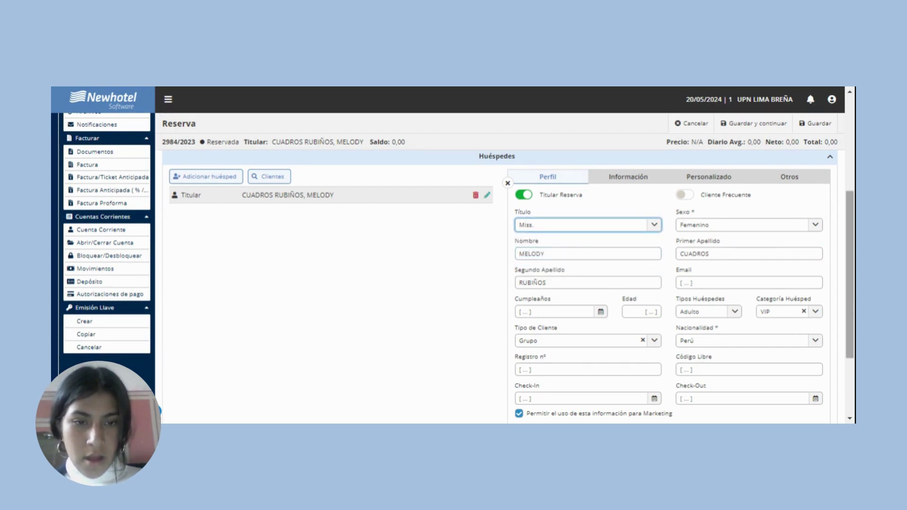
scroll(496, 284, down, 3)
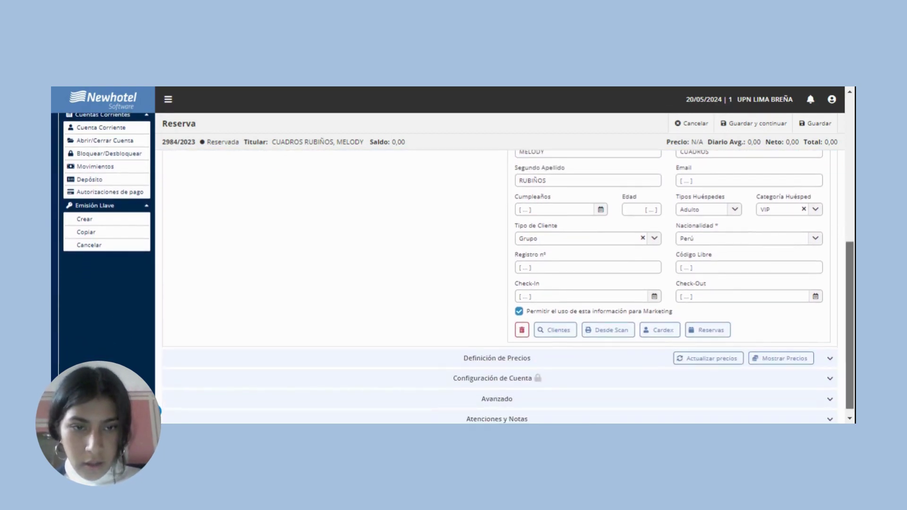
scroll(496, 283, up, 2)
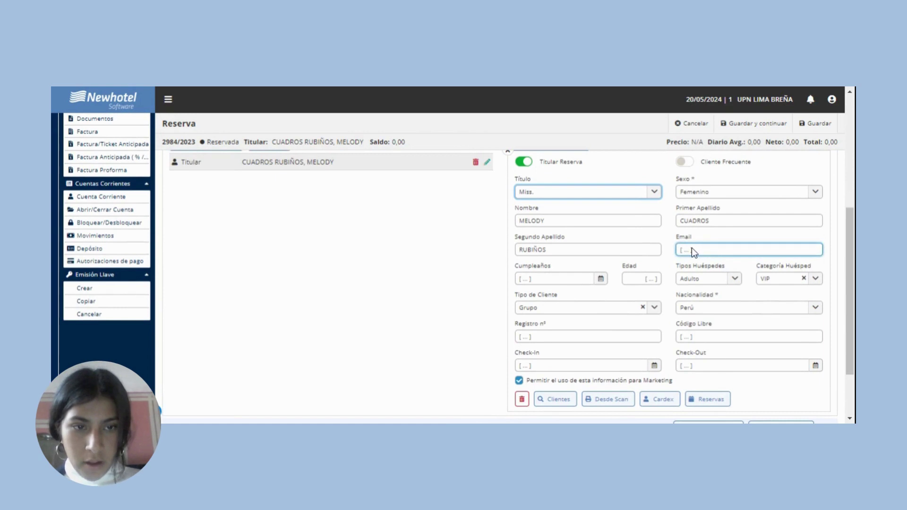
Fill in the guest's e-mail address in the Email field.
click(691, 248)
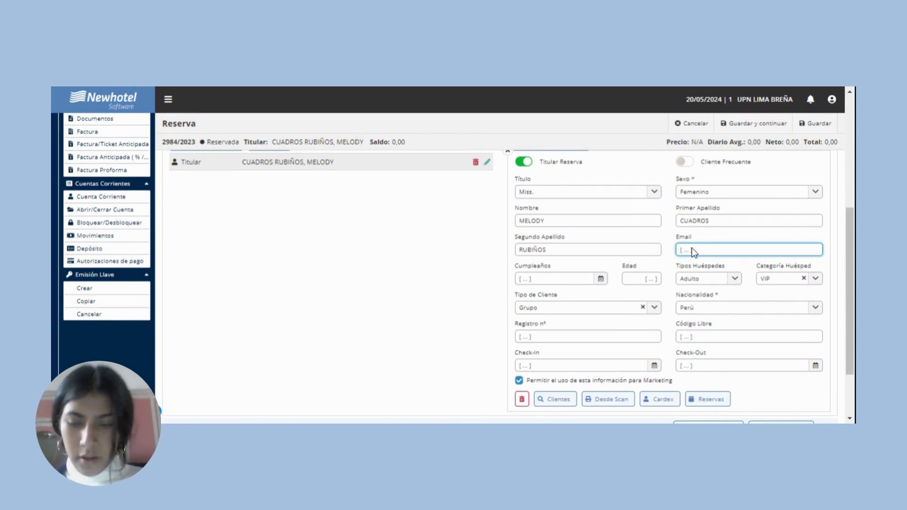
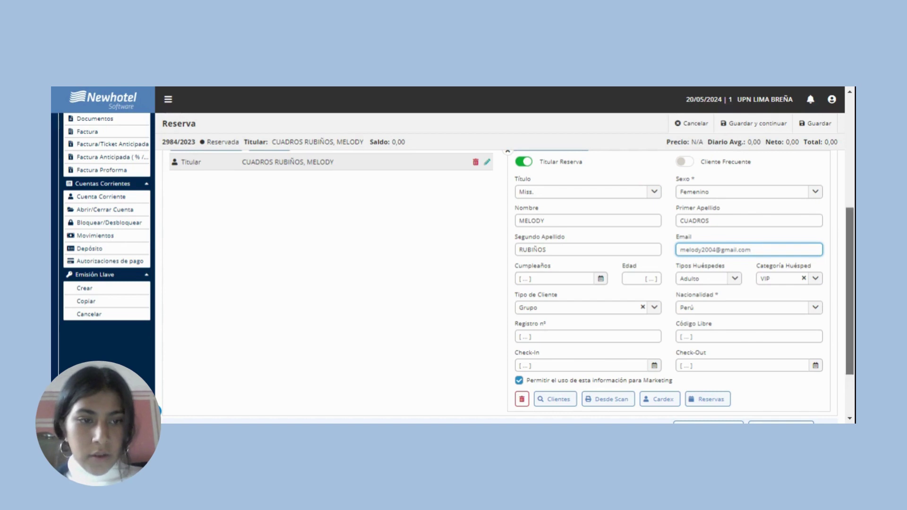
scroll(501, 283, up, 3)
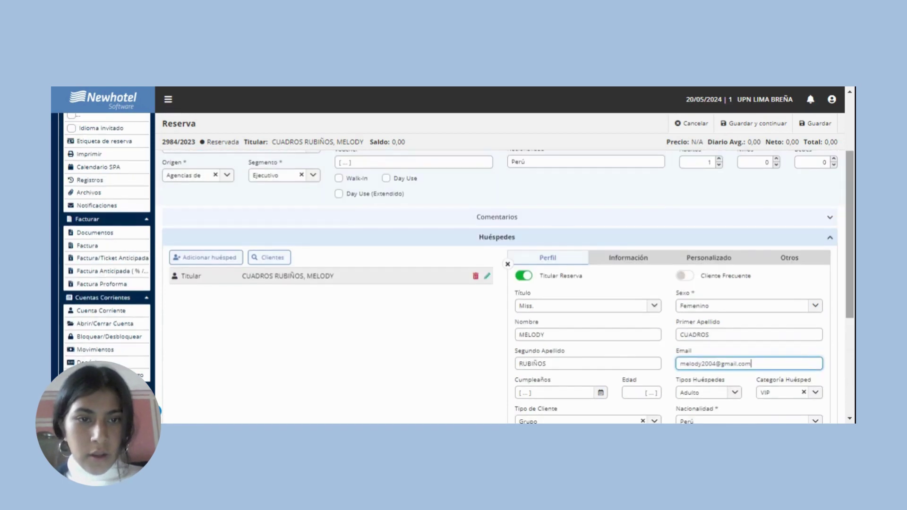
Add the guest's identity document number with issuing country Perú.
click(618, 260)
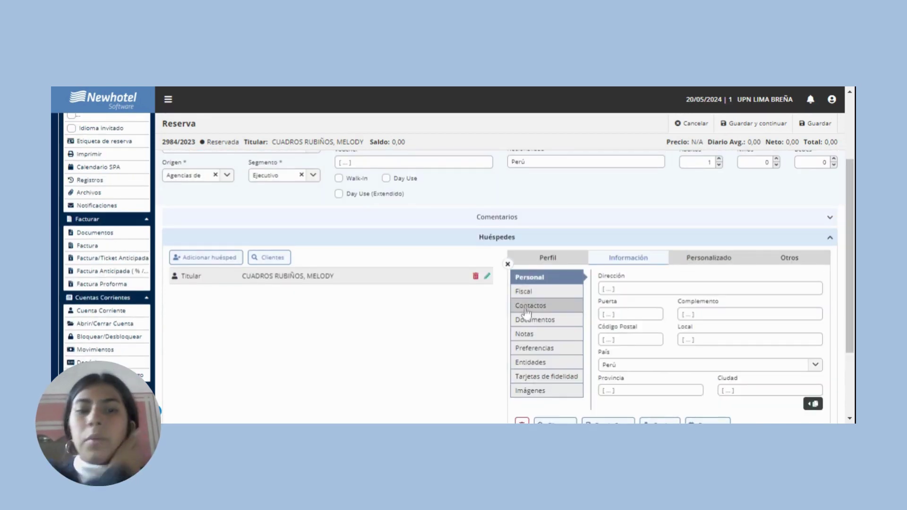
click(532, 321)
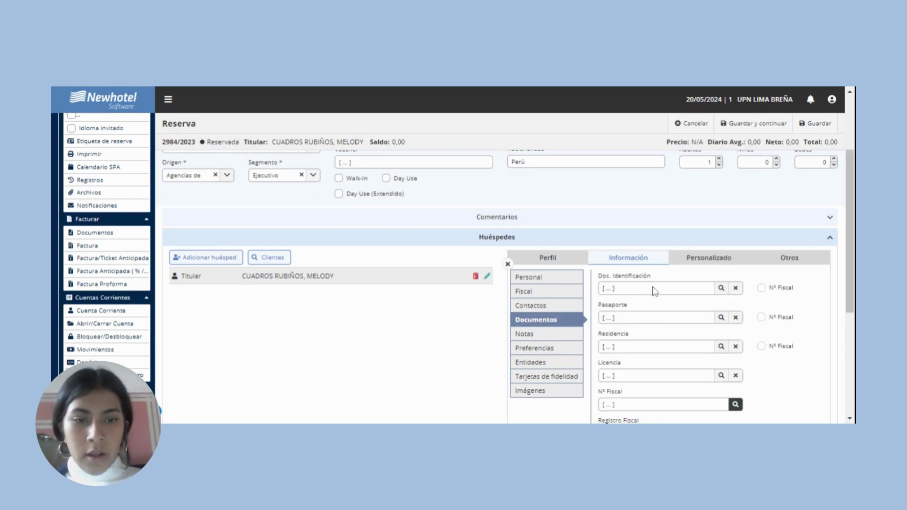
click(653, 287)
click(476, 214)
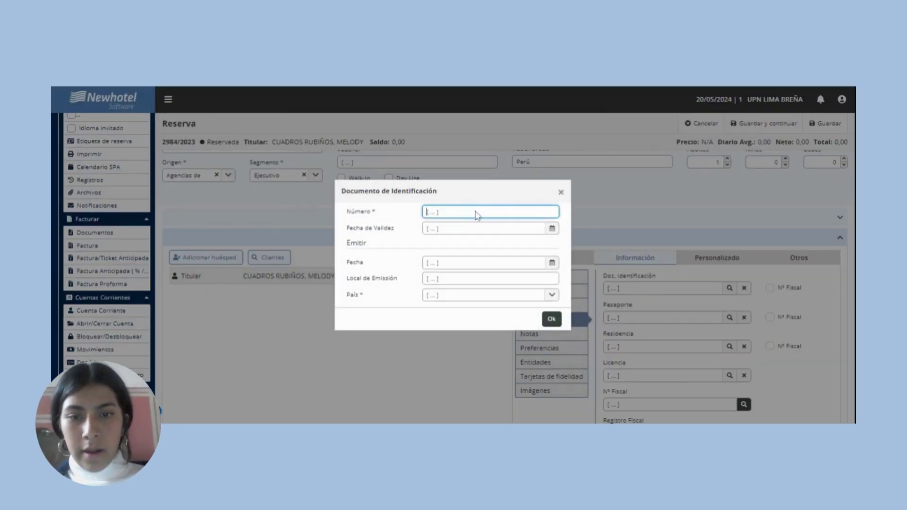
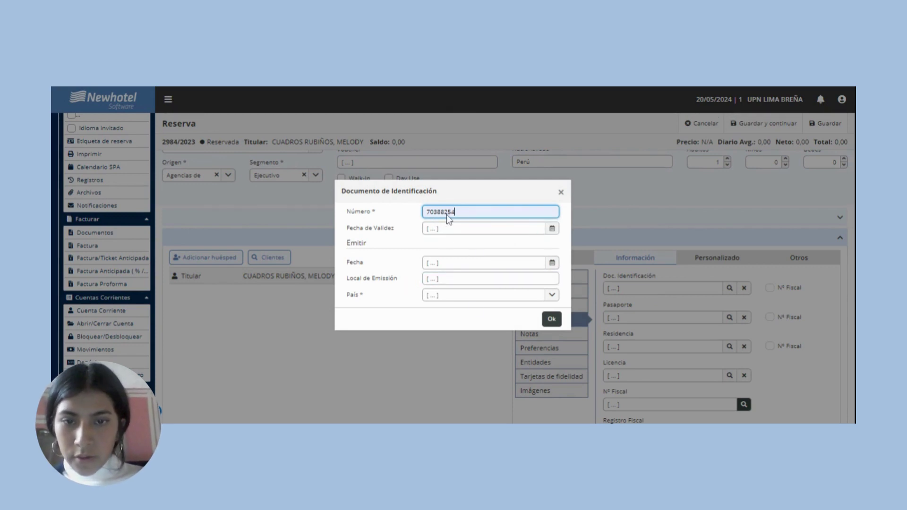
click(471, 298)
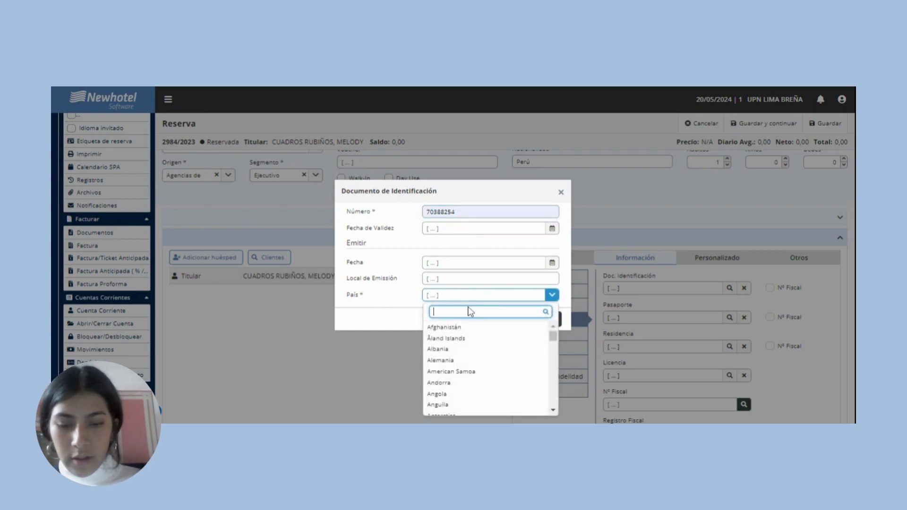
text(Pe)
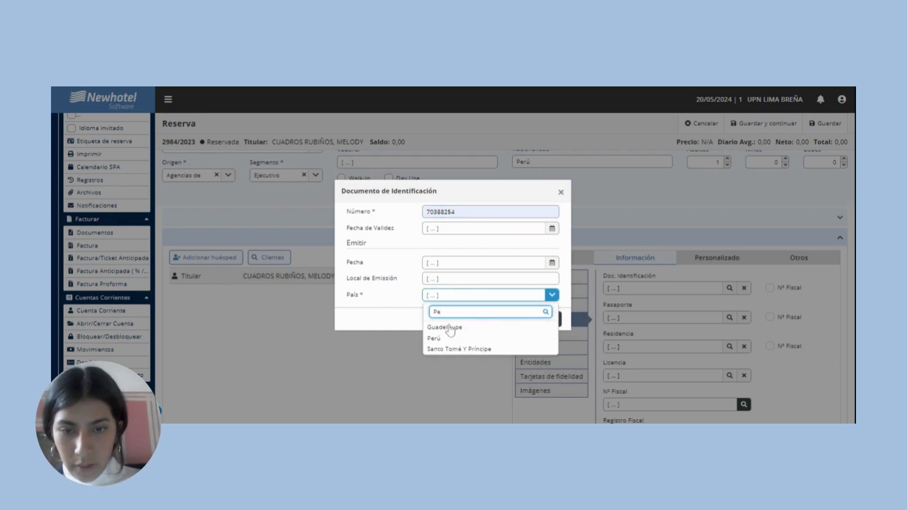
click(434, 338)
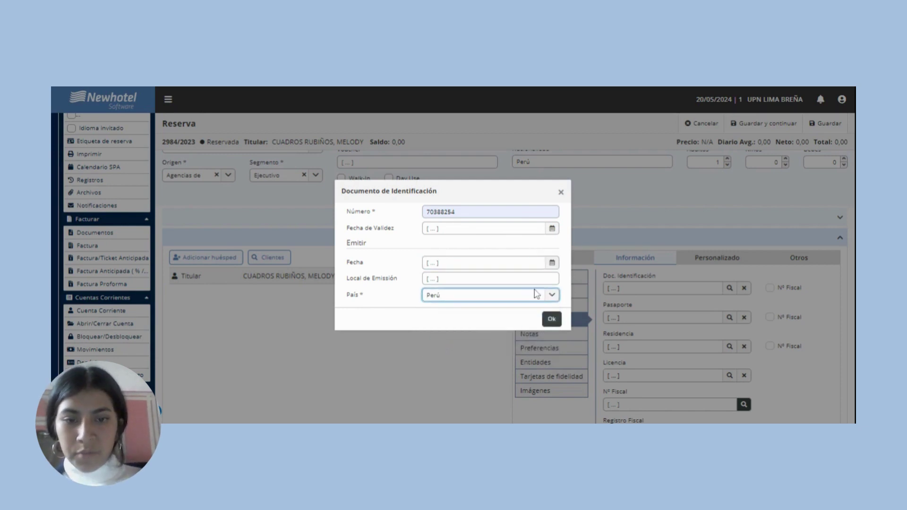
click(551, 319)
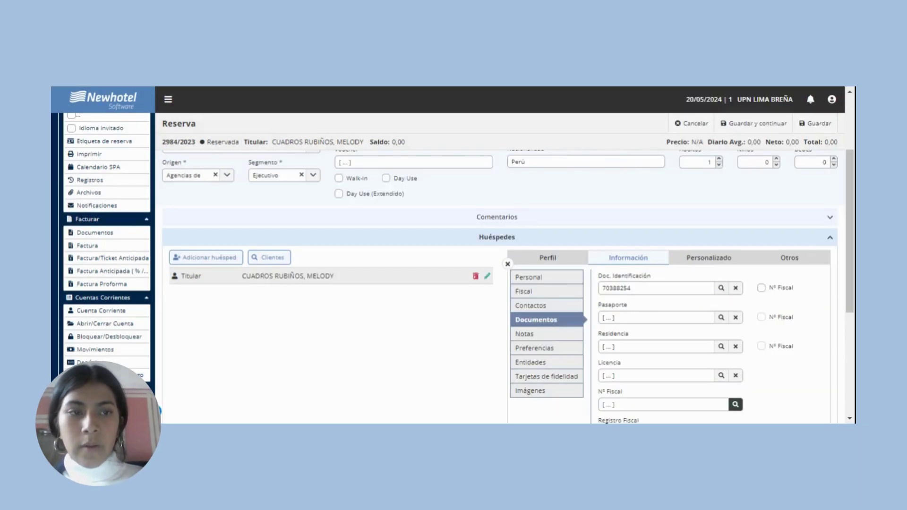
Save the changes to reservation 2984/2023.
scroll(500, 287, down, 4)
scroll(500, 286, up, 6)
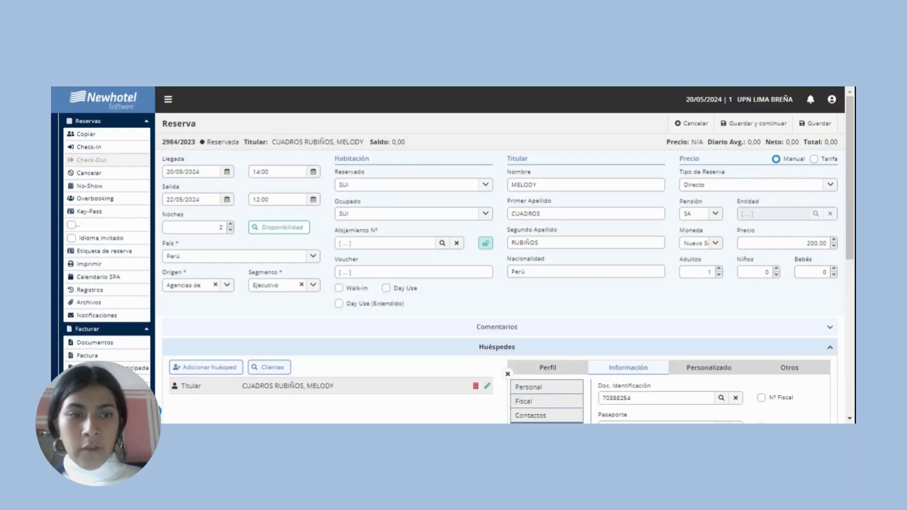
click(813, 125)
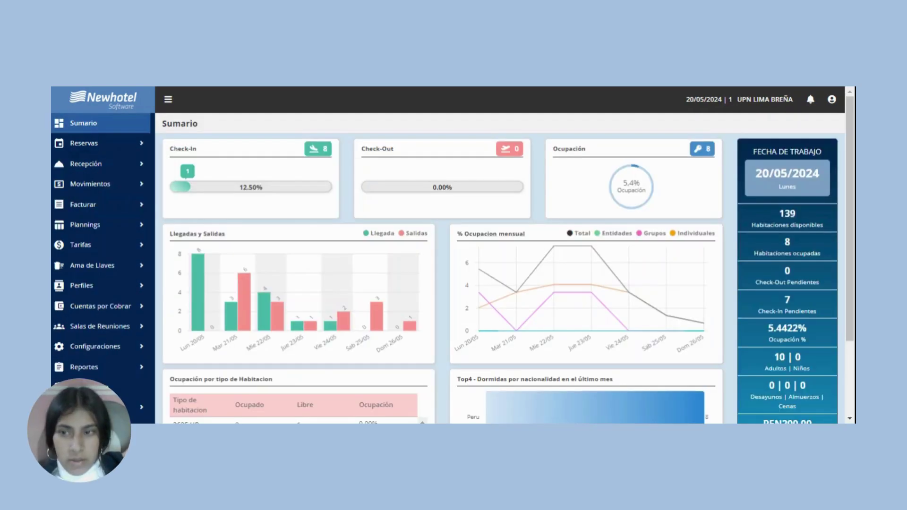
Create a new group reservation, pasting in its description and the name 'Estudiantes HyT'.
click(93, 144)
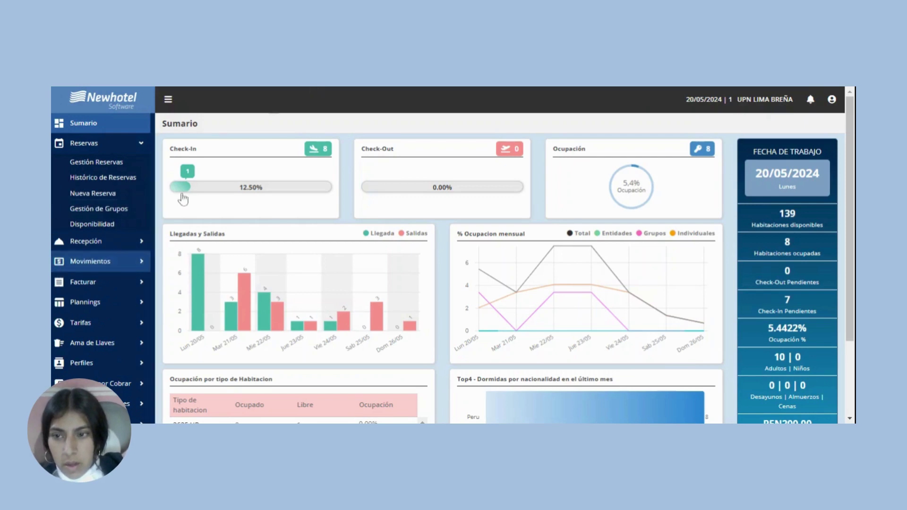
click(128, 211)
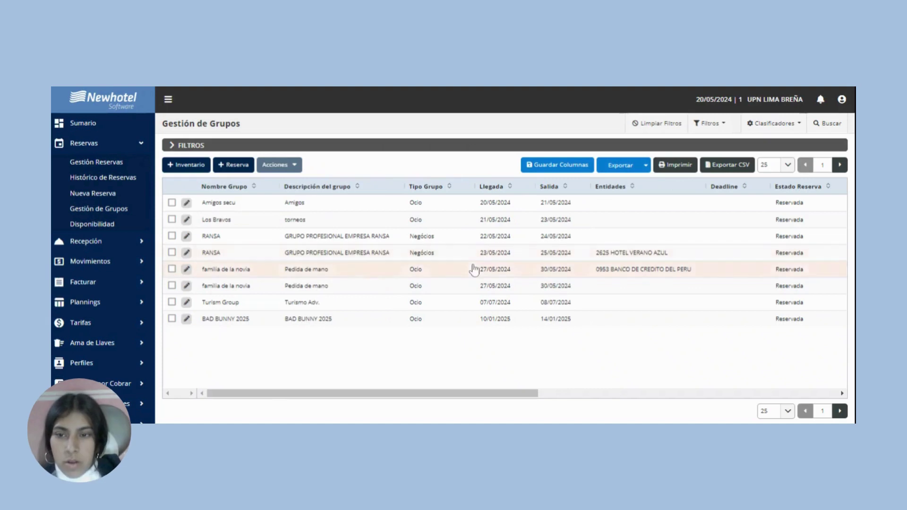
click(233, 166)
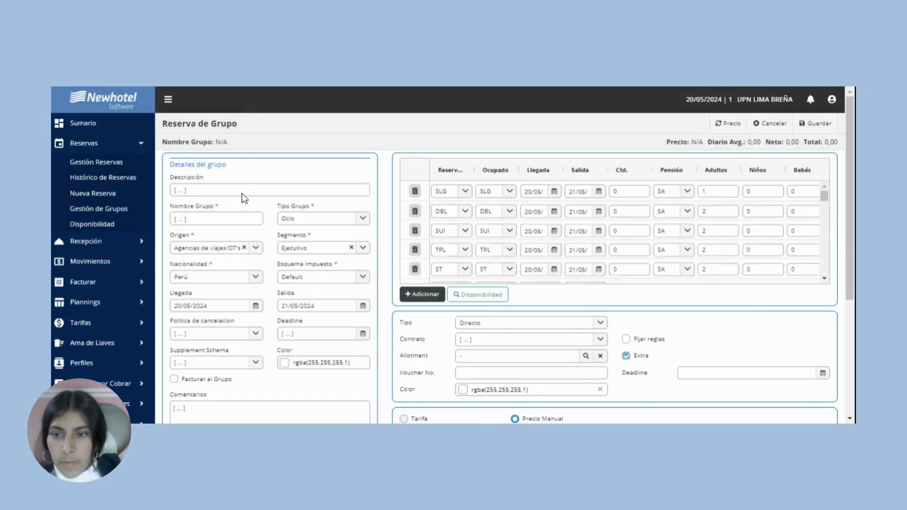
click(242, 193)
text(Estudiantes de hotelria y turismo)
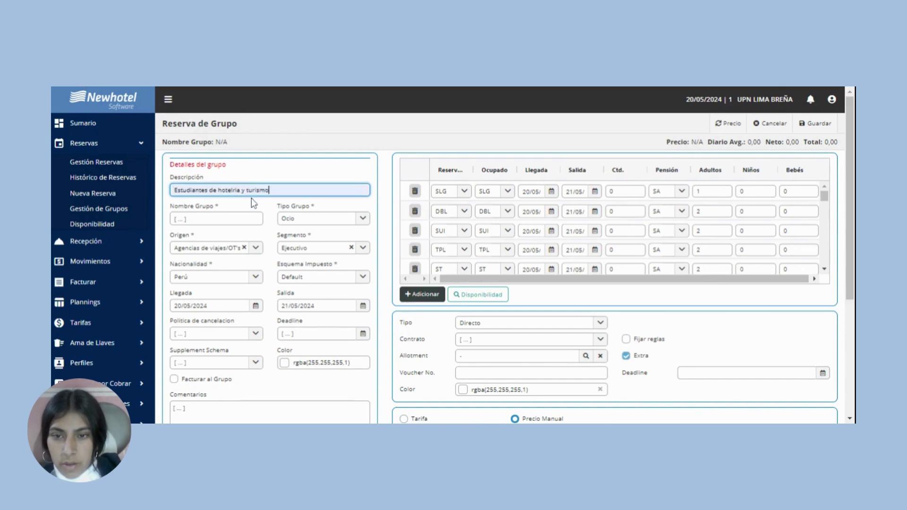
click(246, 219)
text(Estudiantes HyT)
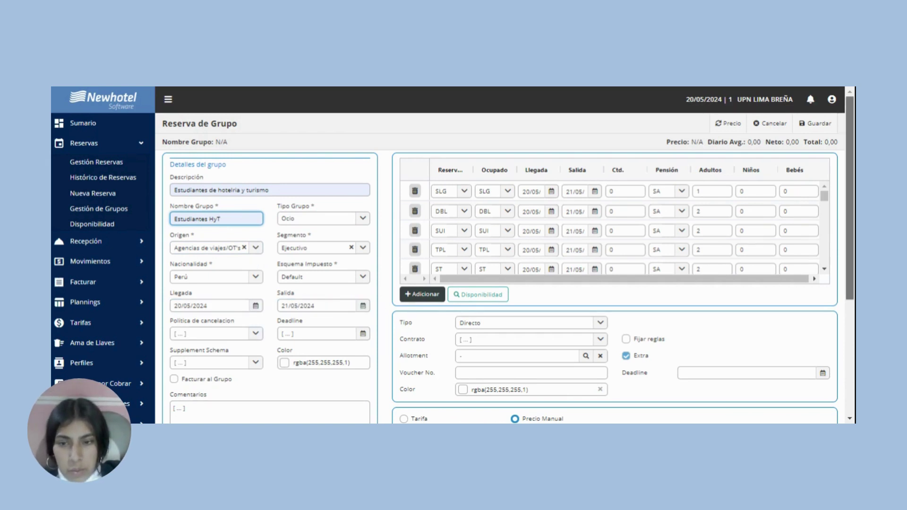
Set the group's colour to the dark red swatch.
scroll(506, 283, down, 3)
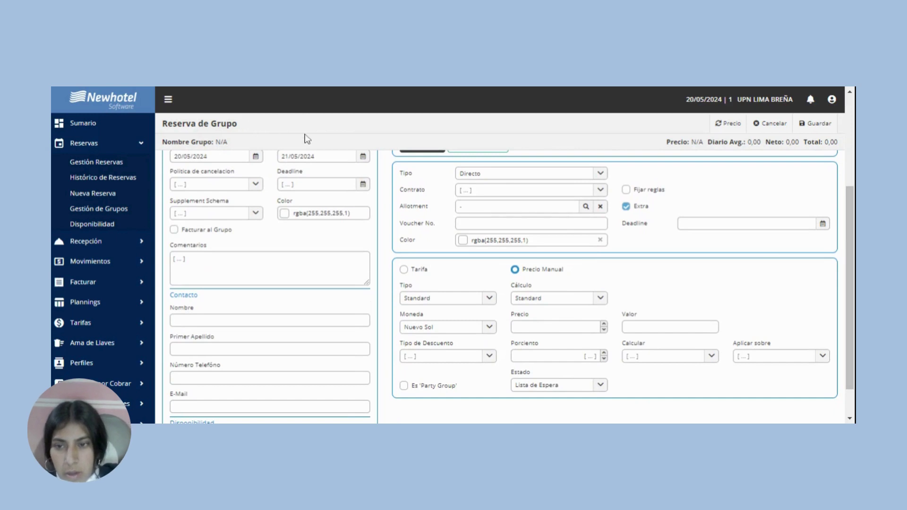
click(285, 215)
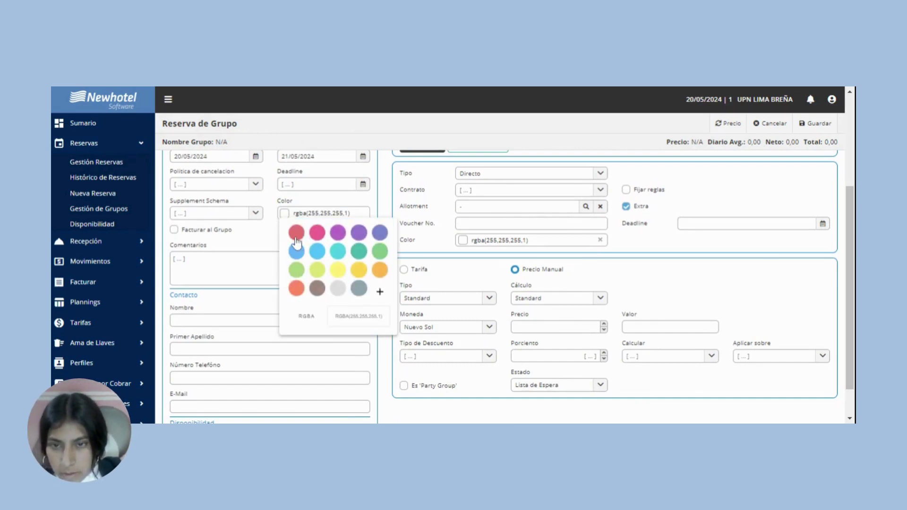
click(296, 239)
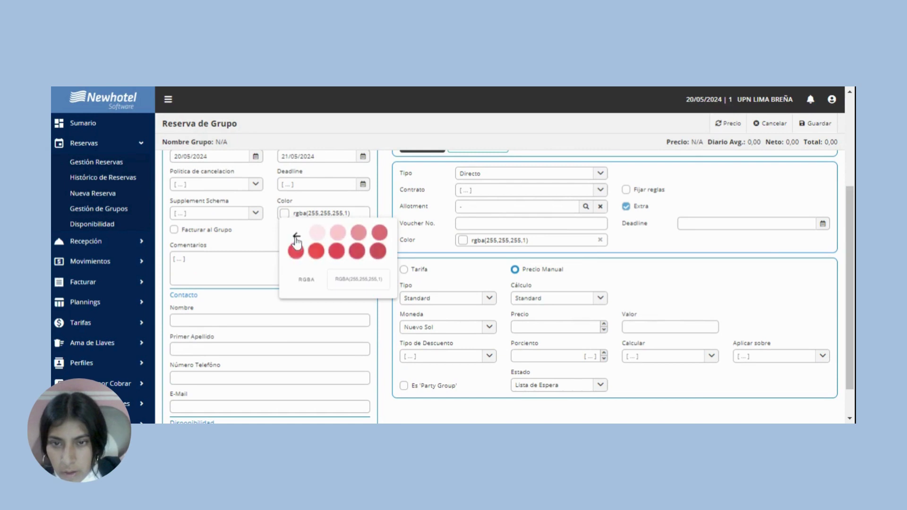
click(380, 251)
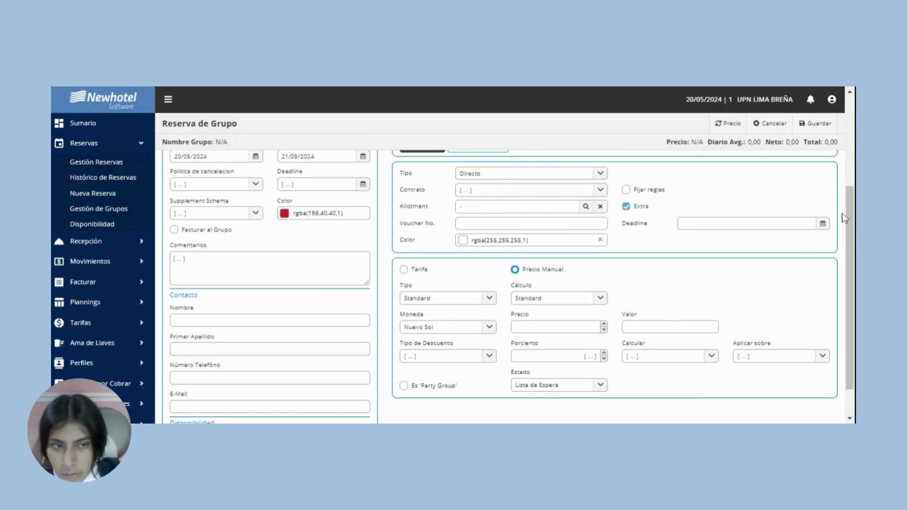
Enter the contact's first name, surname and e-mail address in the Contacto section.
scroll(844, 218, down, 1)
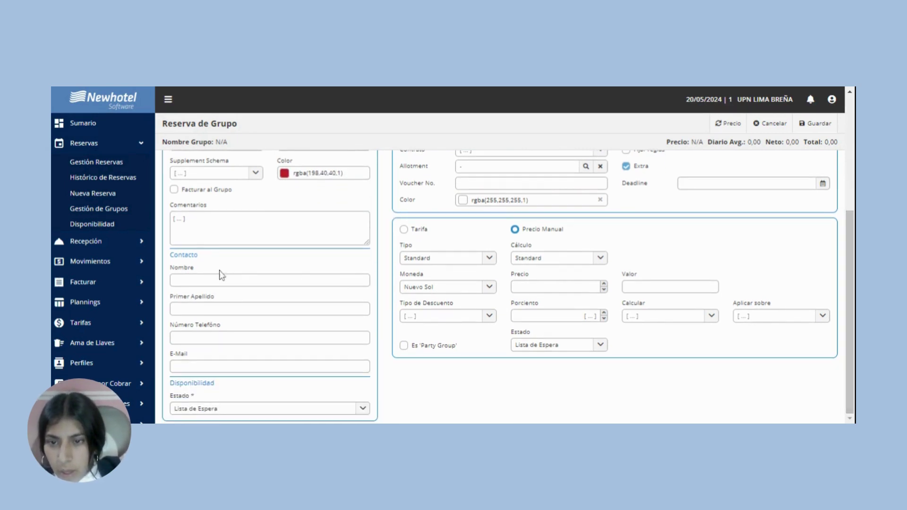
click(229, 285)
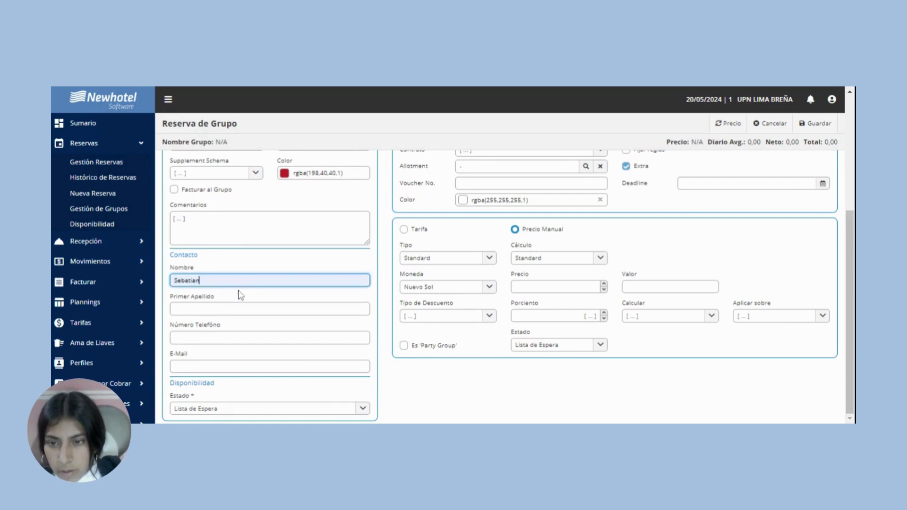
click(245, 317)
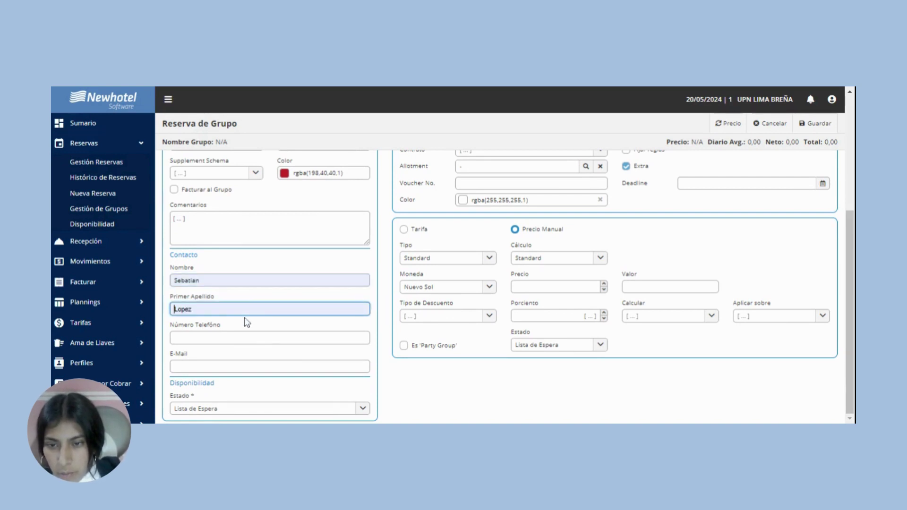
click(273, 368)
key(ctrl+v)
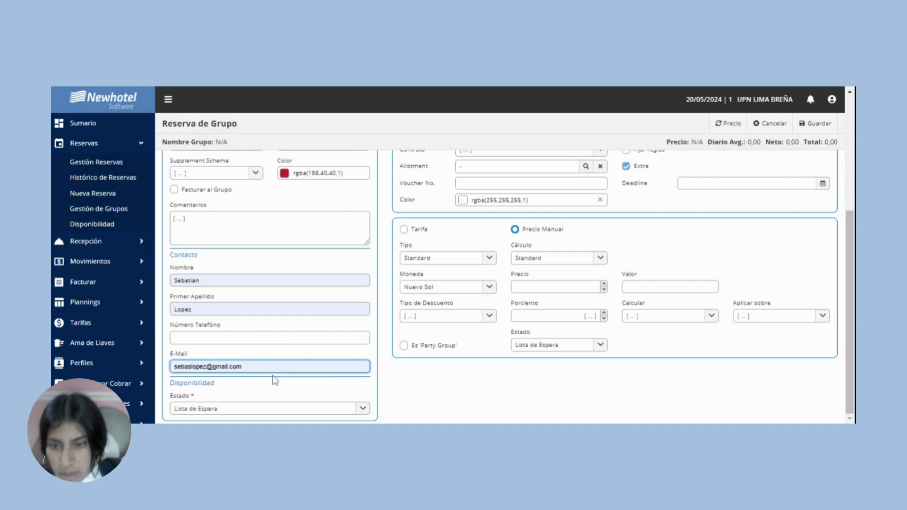
scroll(849, 311, up, 4)
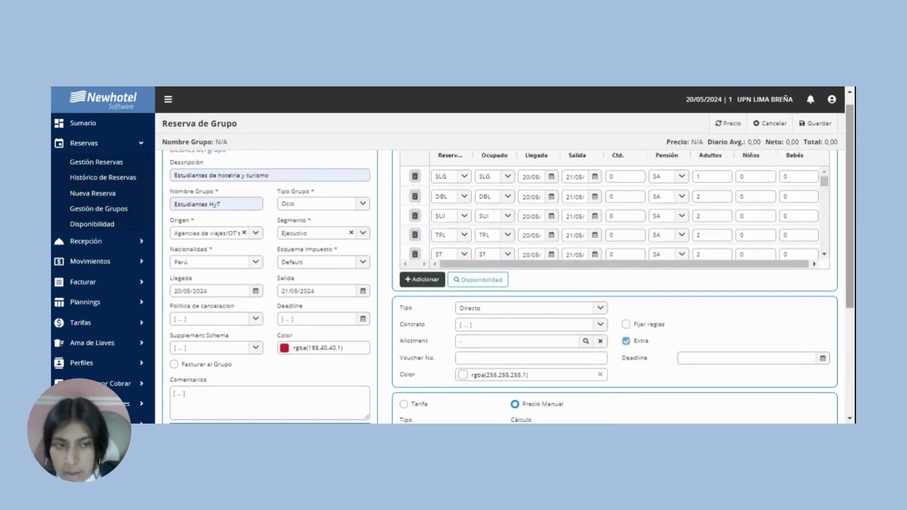
Set the room-type quantities to SLG 2, DBL 2 and SUI 1 with 1 adult.
scroll(472, 255, up, 1)
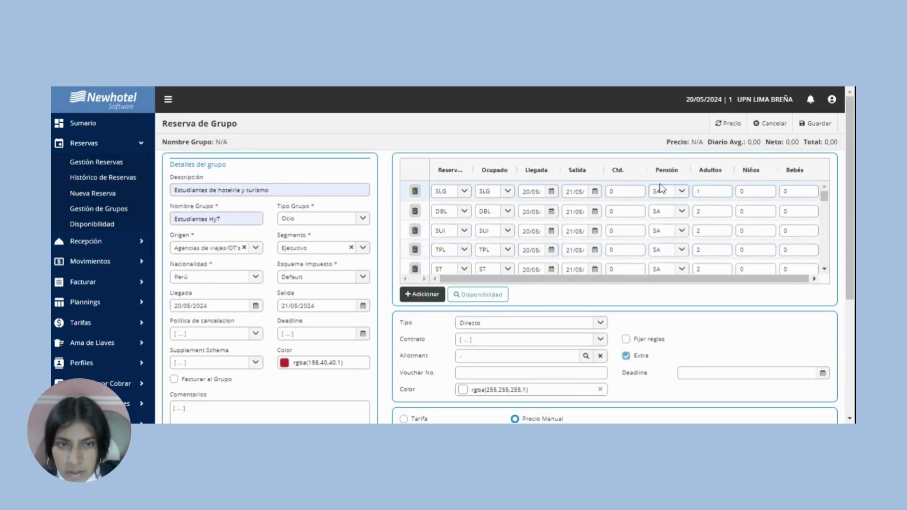
click(639, 195)
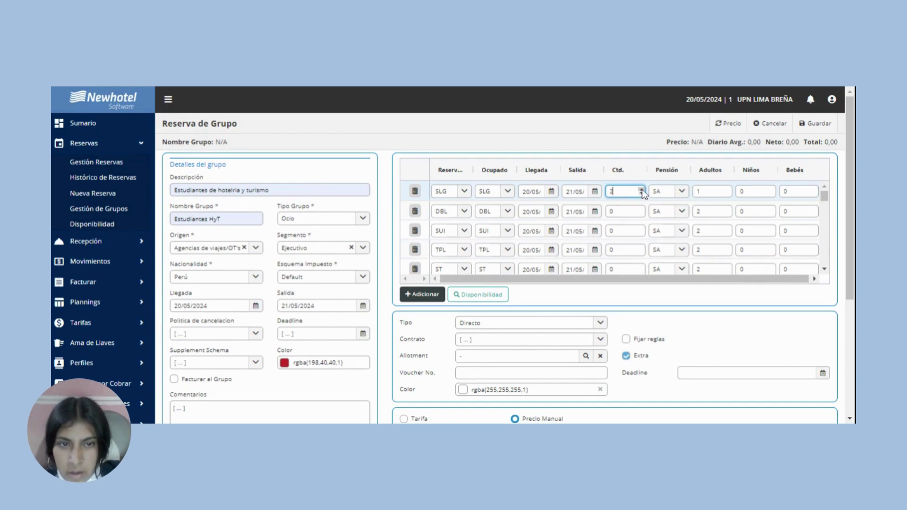
click(641, 211)
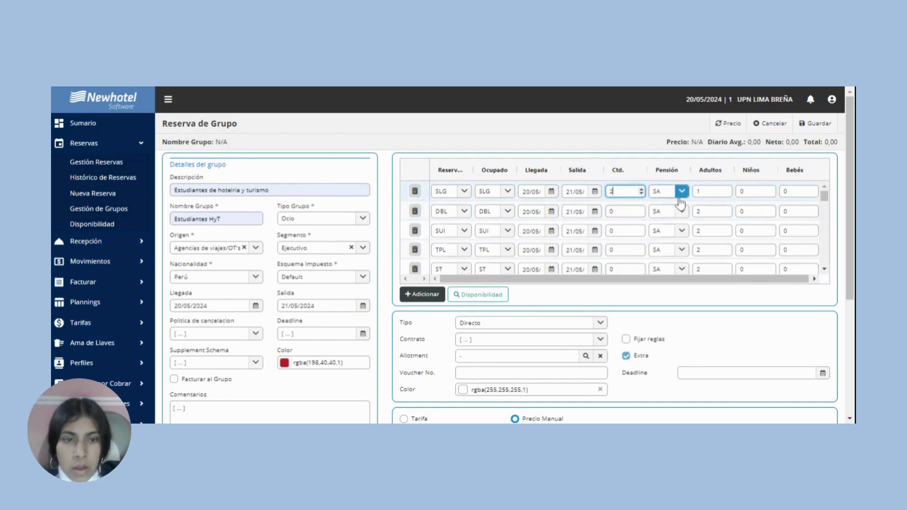
click(625, 191)
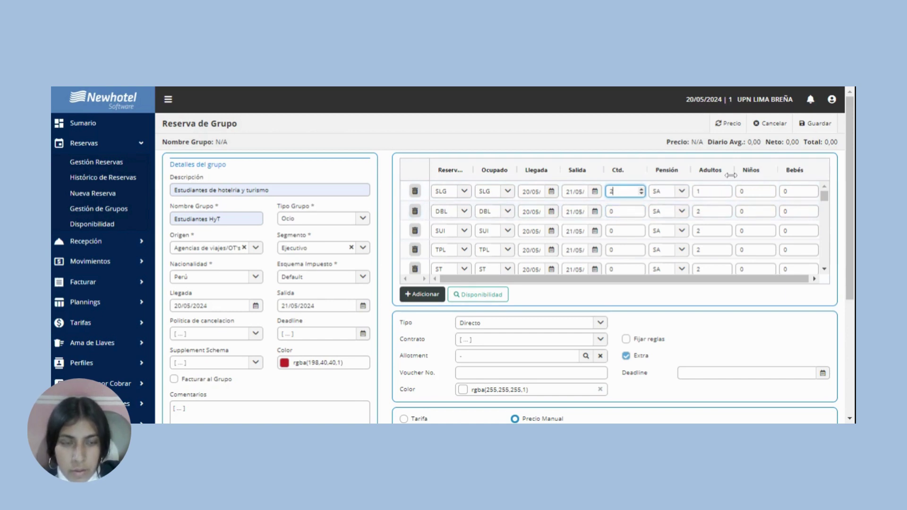
click(641, 211)
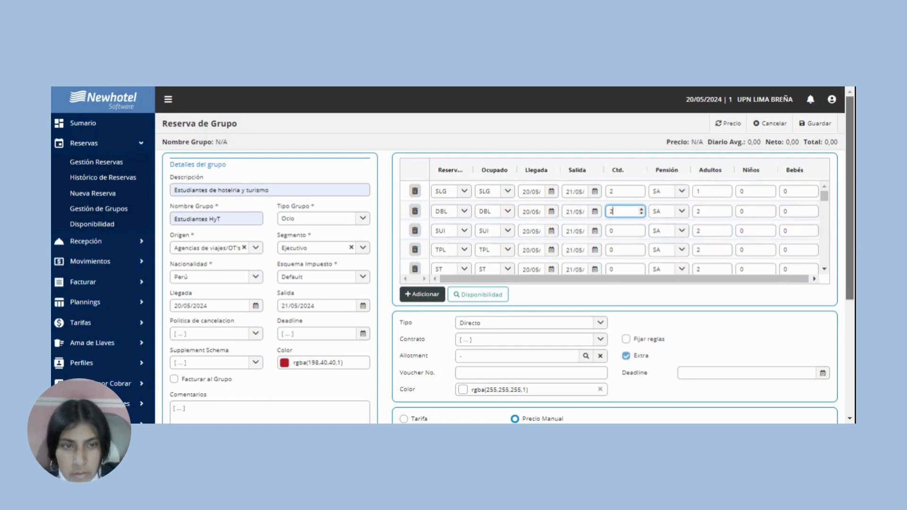
scroll(553, 217, down, 1)
click(628, 221)
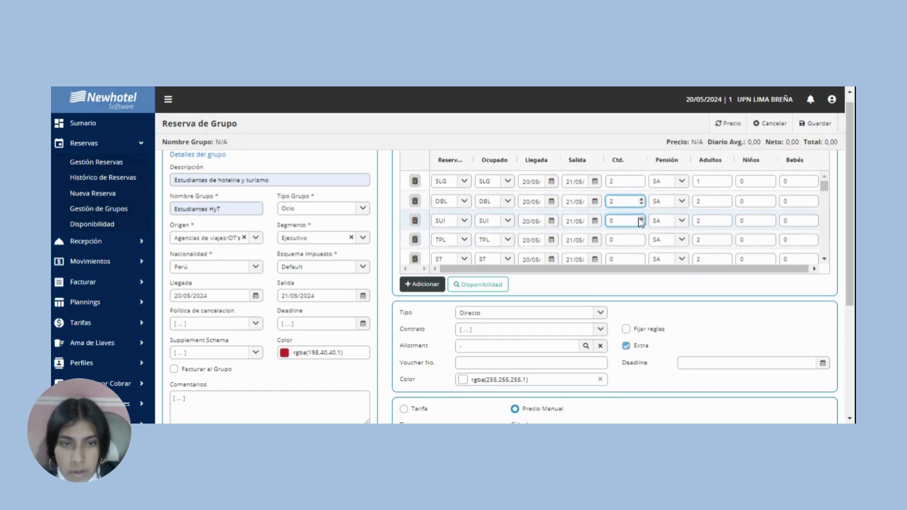
click(640, 219)
click(728, 224)
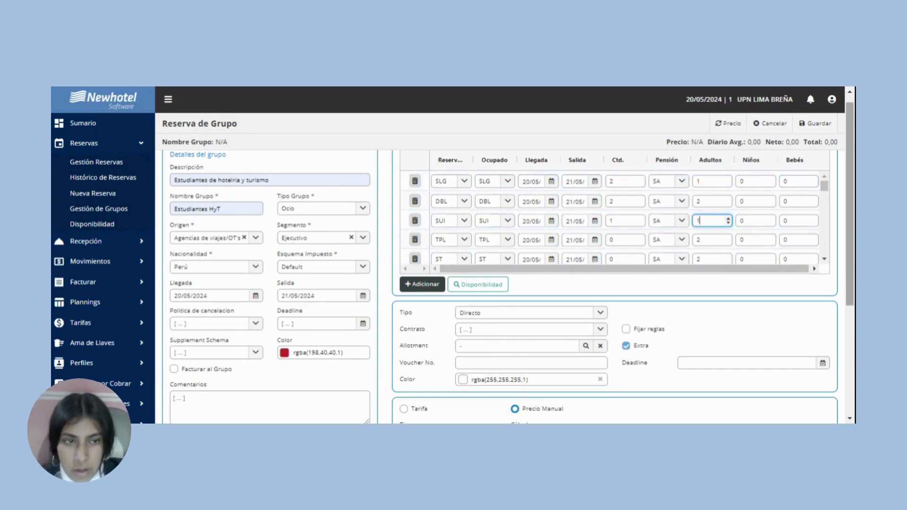
scroll(703, 269, down, 1)
scroll(519, 283, down, 1)
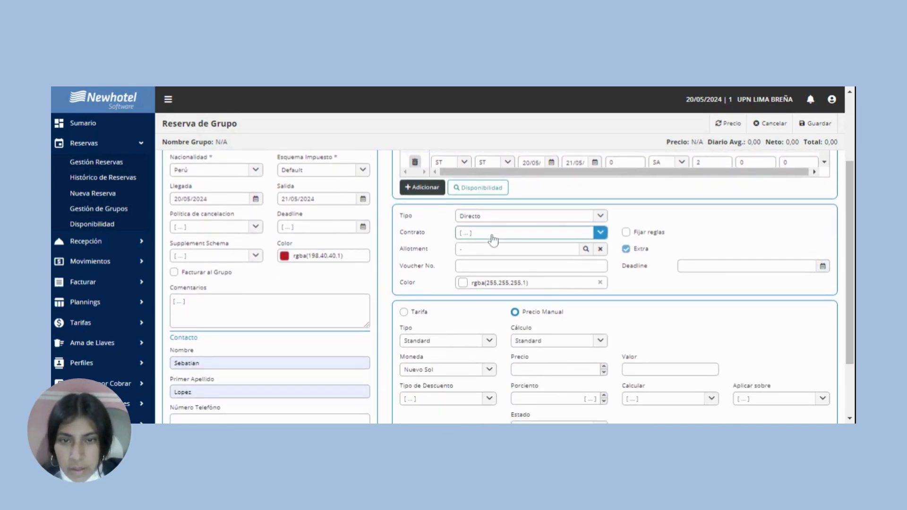
Set Tipo to Entidad and assign entity 6070 UNIVERSIDAD PRIVADA DEL NORTE.
click(566, 216)
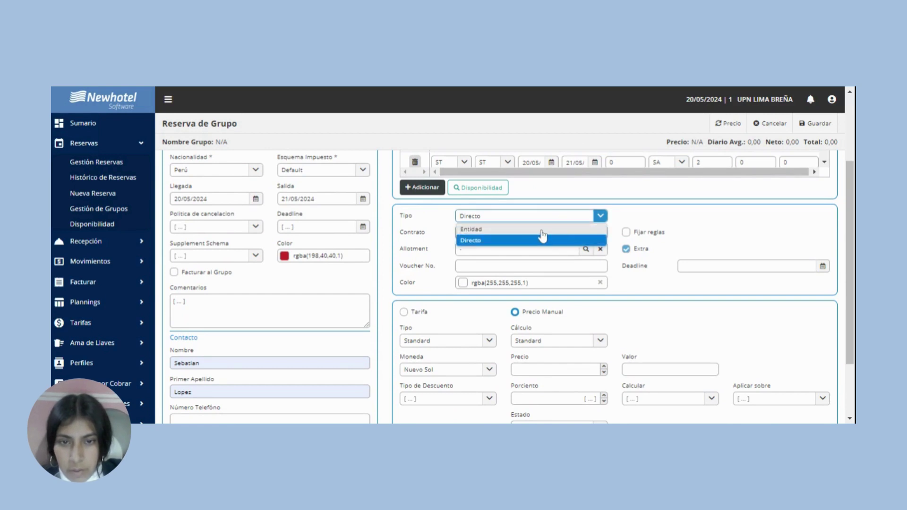
click(541, 230)
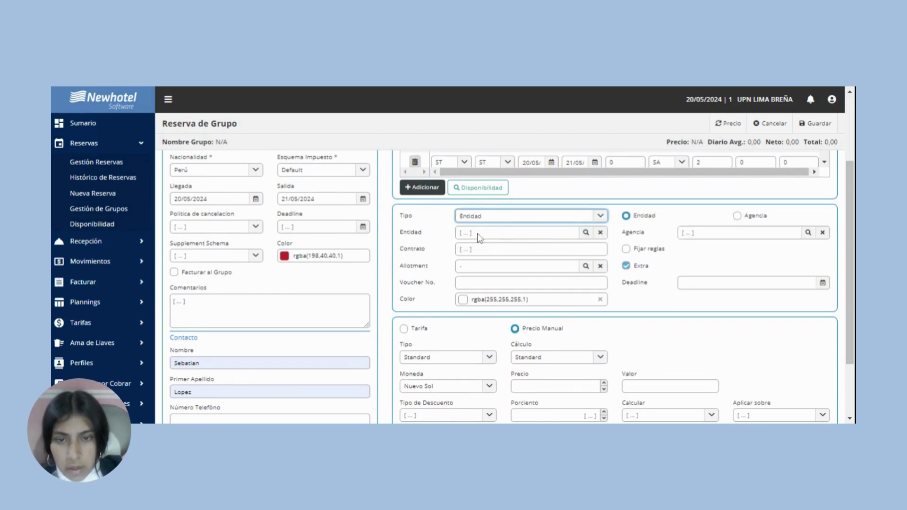
click(584, 234)
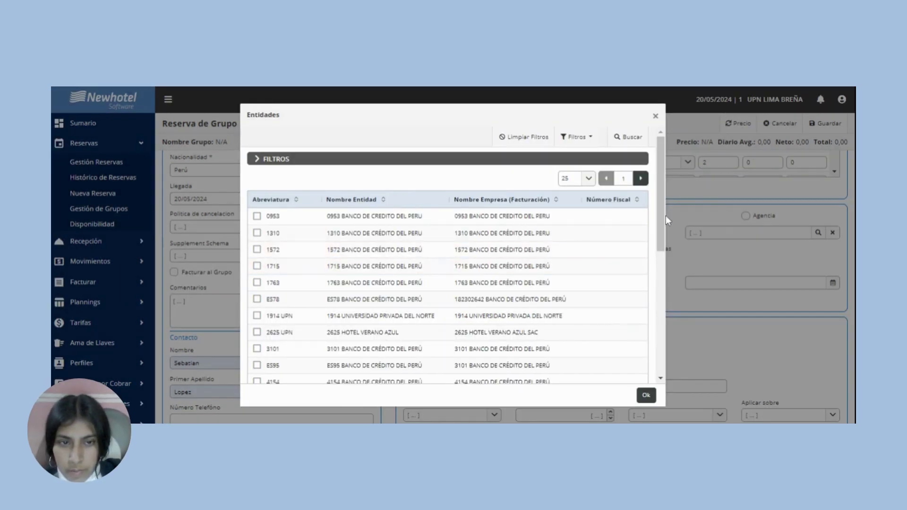
drag(659, 216, 676, 285)
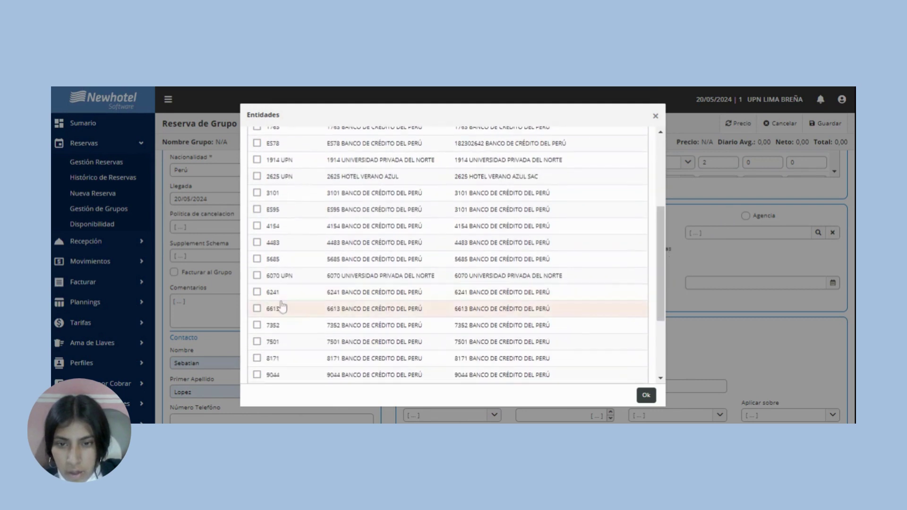
click(257, 275)
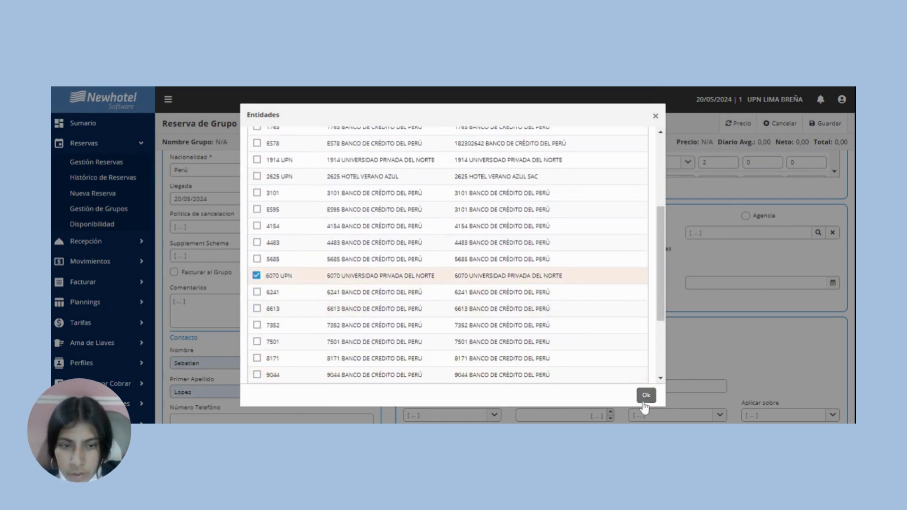
click(645, 395)
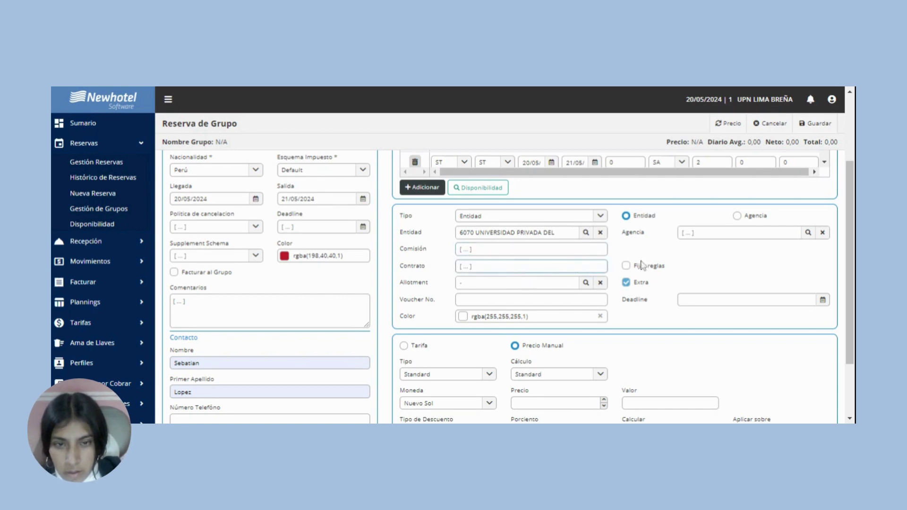
scroll(614, 283, down, 2)
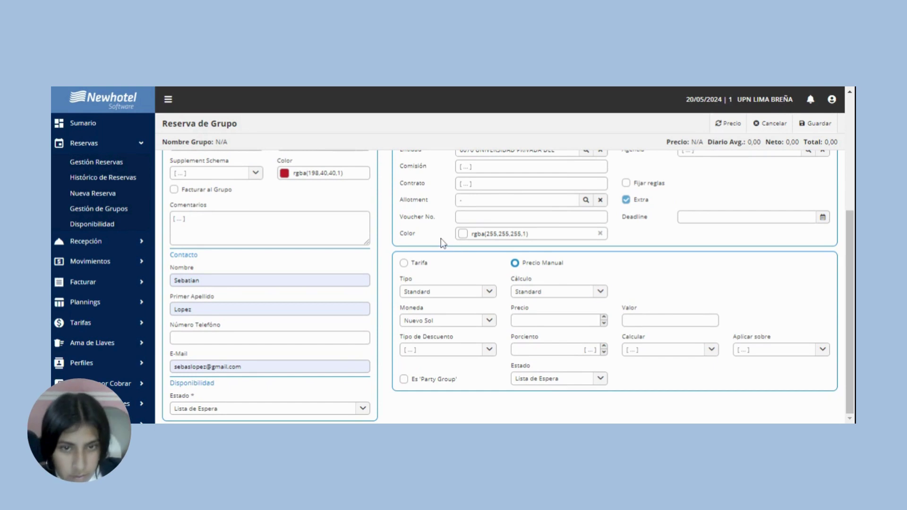
Keep Precio Manual, enter a price of 400.00 and save the Estudiantes HyT group.
click(404, 263)
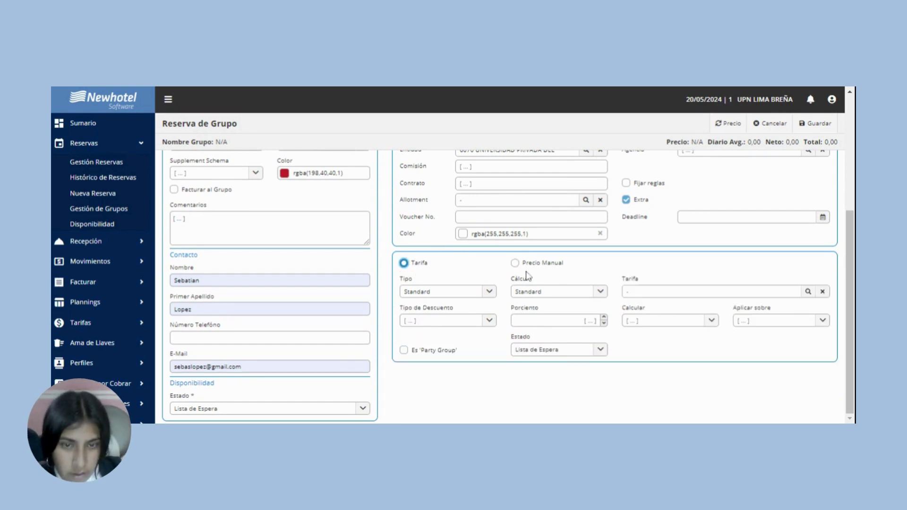
click(514, 263)
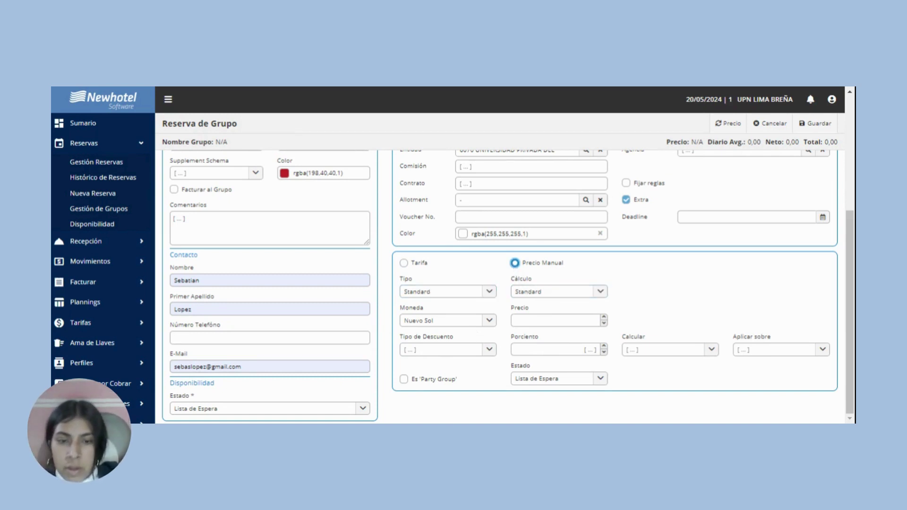
click(534, 320)
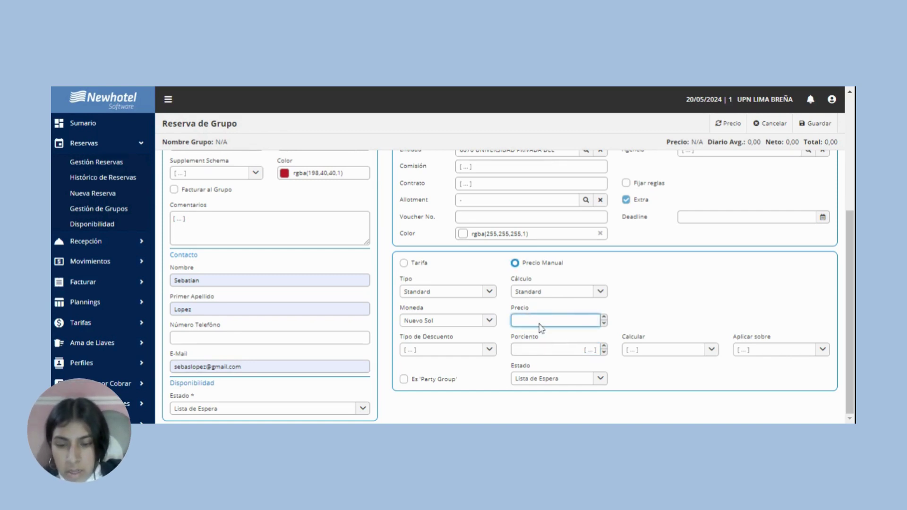
text(4000)
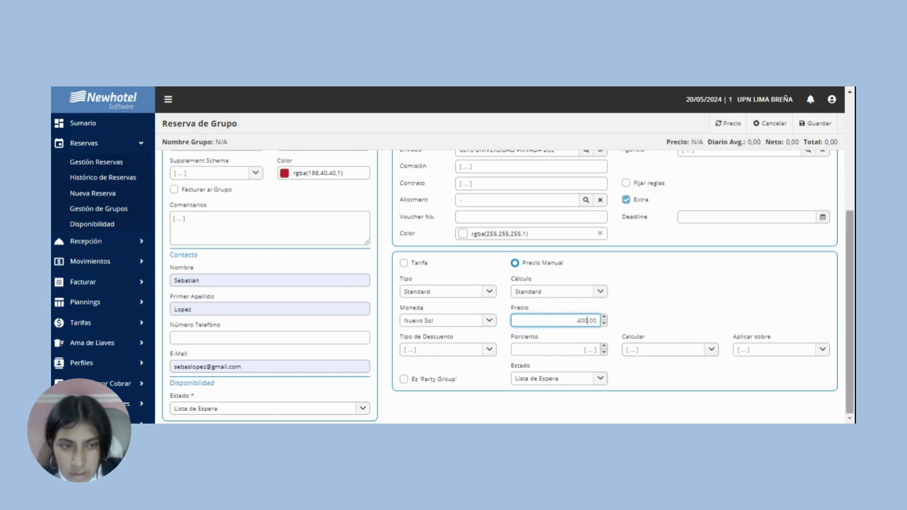
click(651, 381)
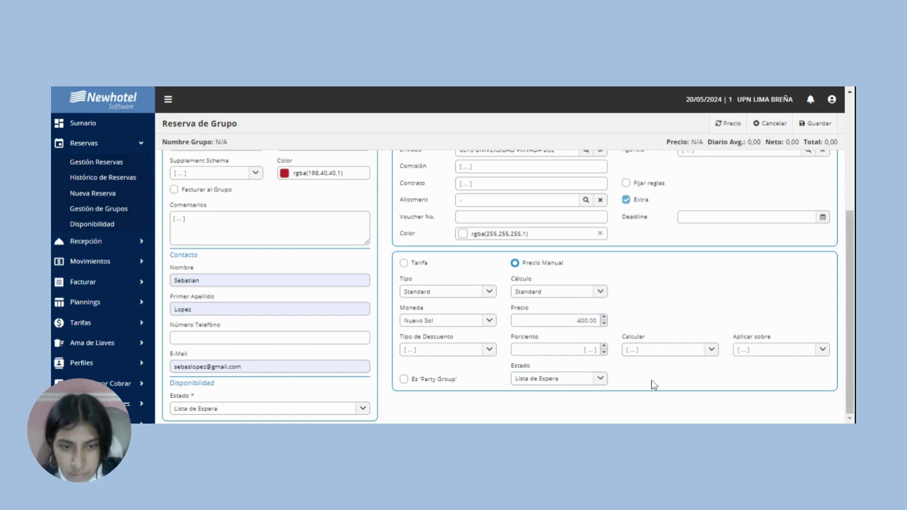
click(801, 127)
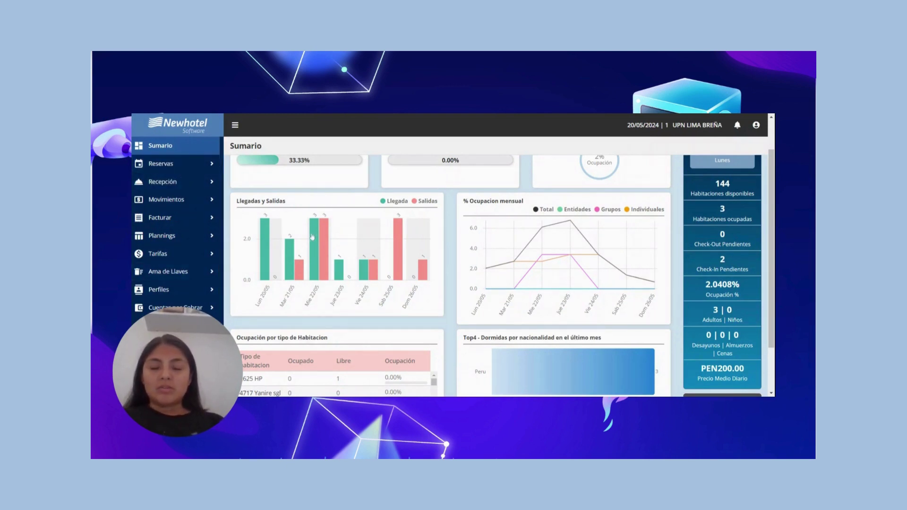
Expand the Facturar menu in the sidebar to reveal its billing entries.
mouse_move(312, 238)
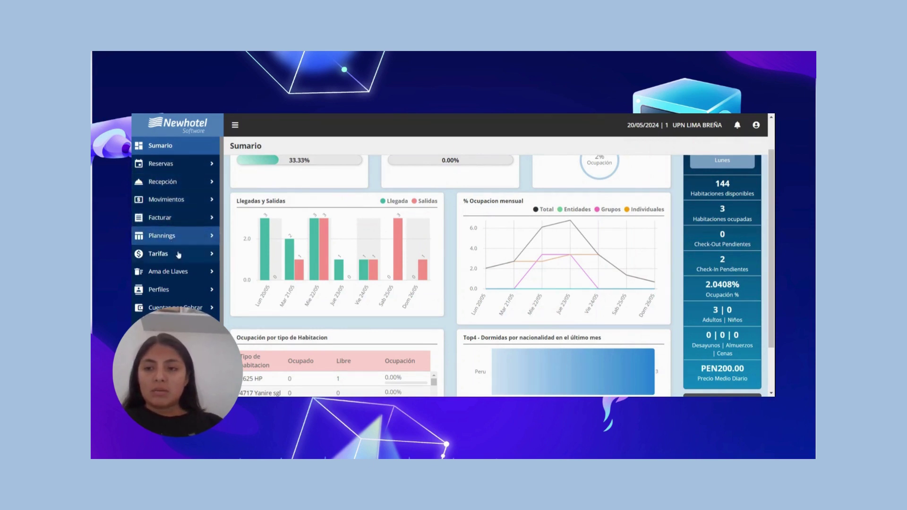
click(183, 222)
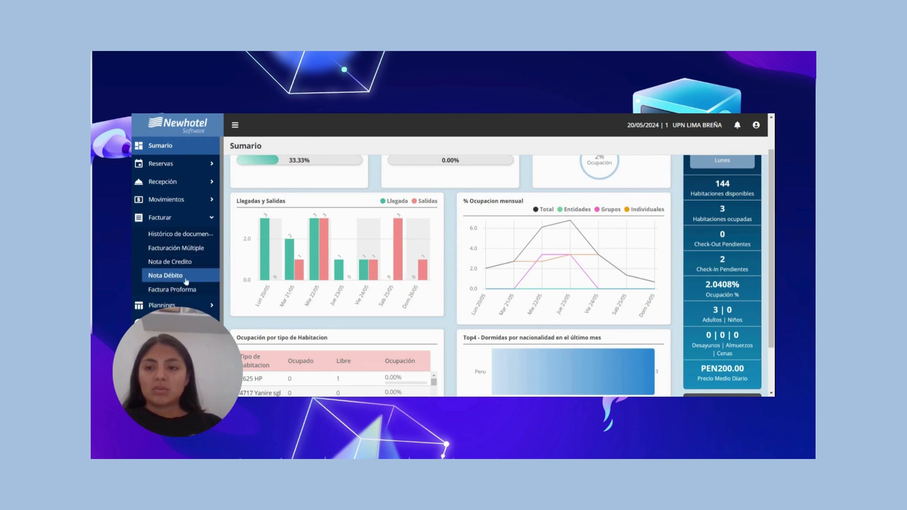
In Facturación Múltiple, select reservation 3006/2023 and open the Acciones dropdown.
click(196, 251)
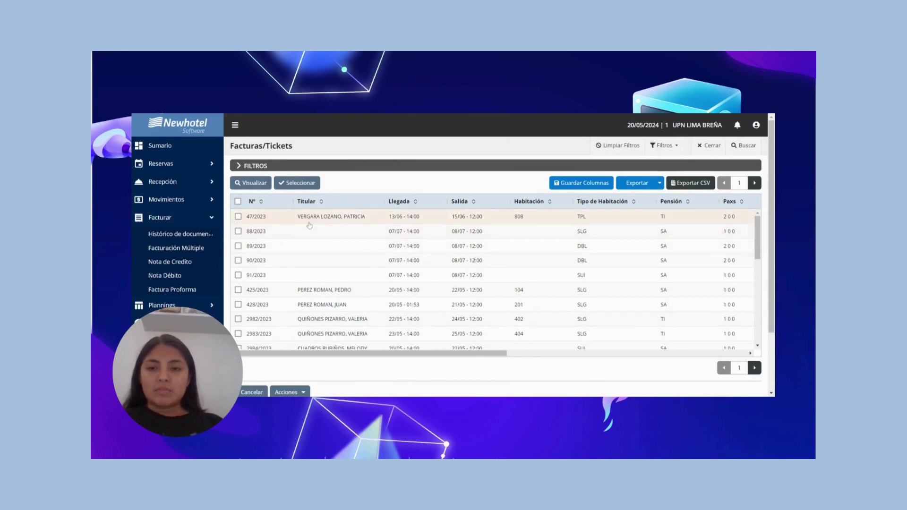
scroll(333, 233, down, 10)
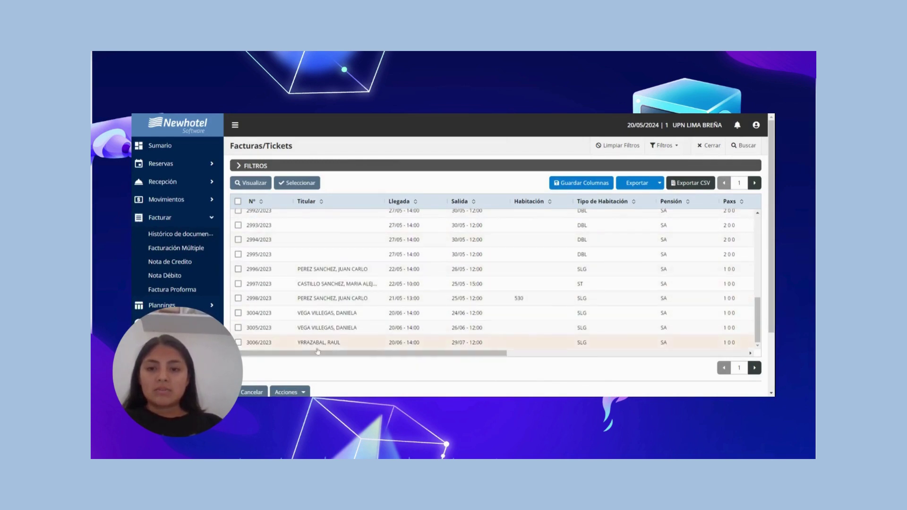
click(238, 343)
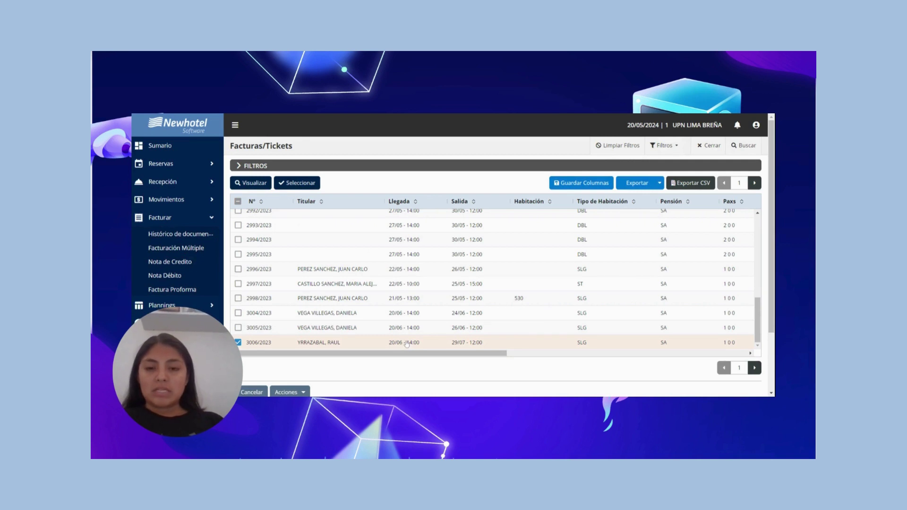
scroll(339, 343, down, 3)
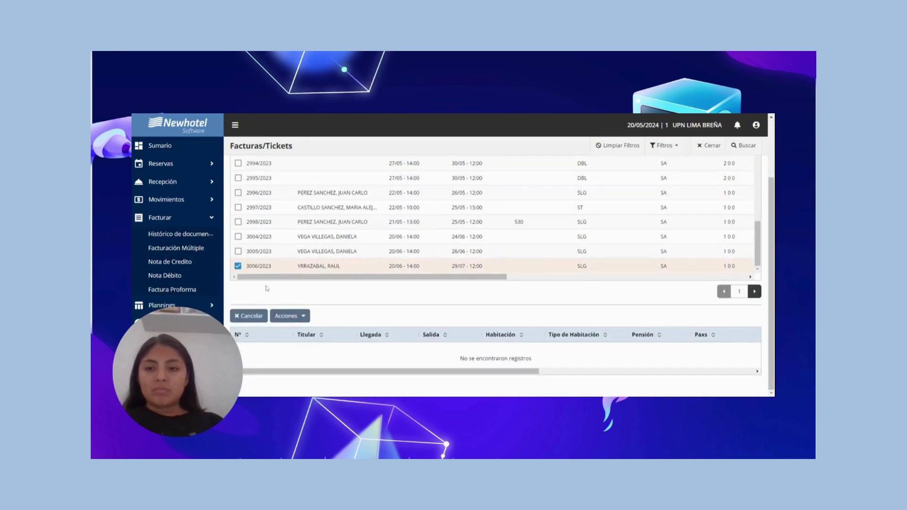
scroll(293, 257, up, 8)
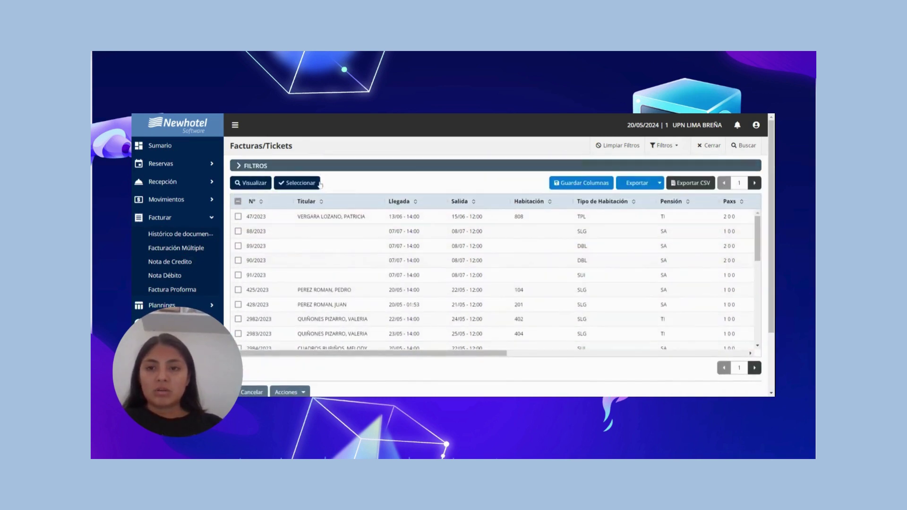
click(319, 183)
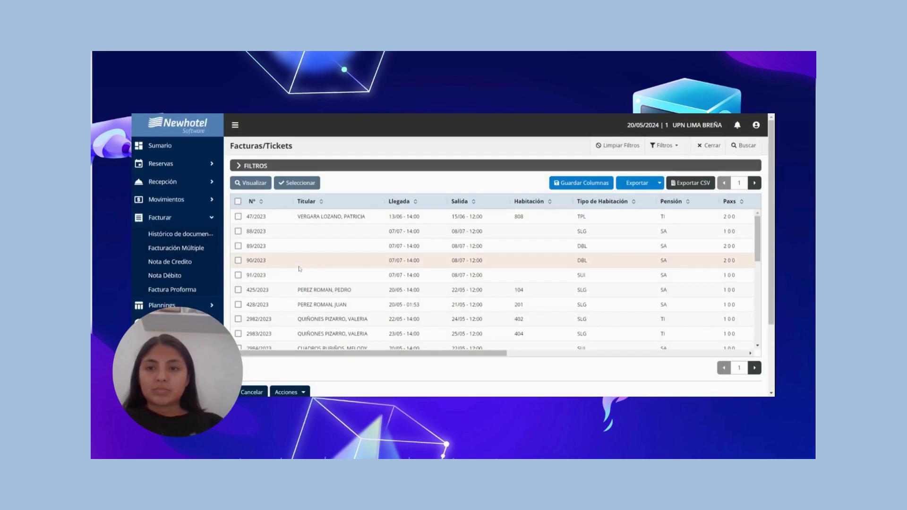
scroll(299, 269, down, 10)
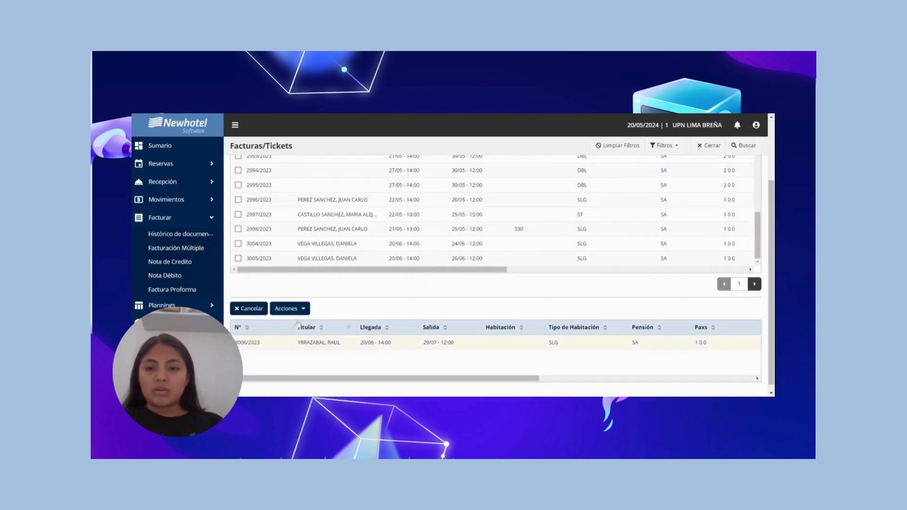
click(288, 308)
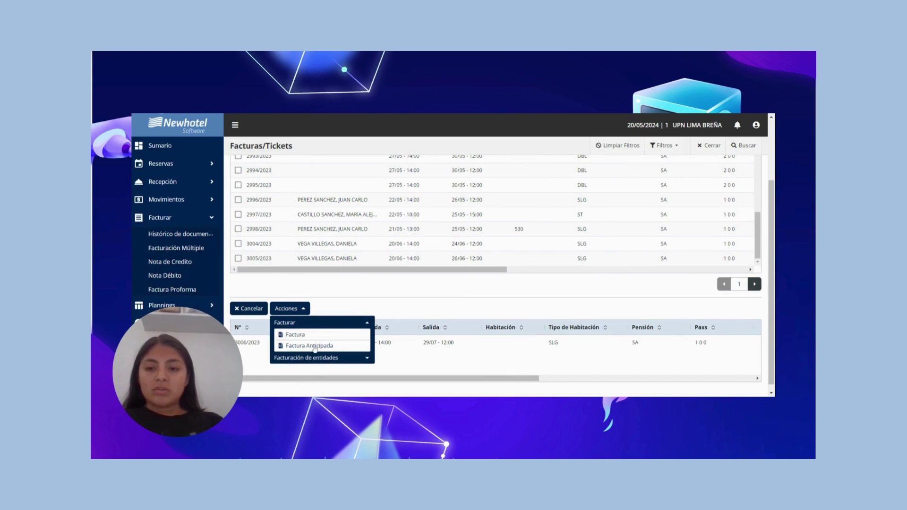
Start a Factura for 3006/2023 from the night charges 20/06 to 01/07, totalling PEN 1,800.00.
click(315, 348)
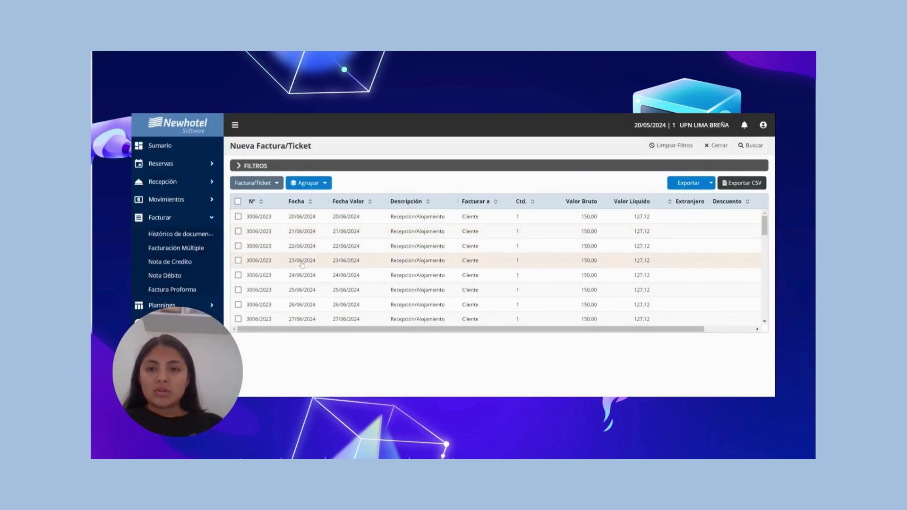
scroll(302, 265, down, 3)
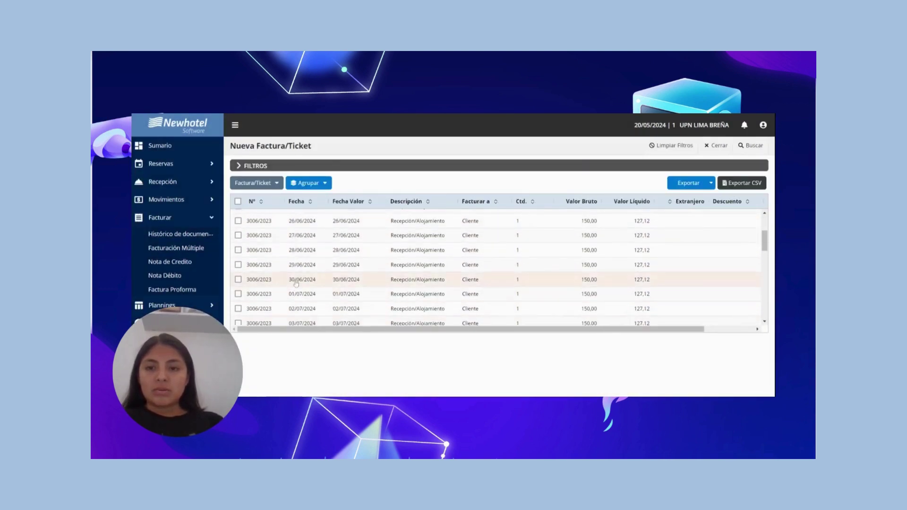
scroll(296, 283, up, 3)
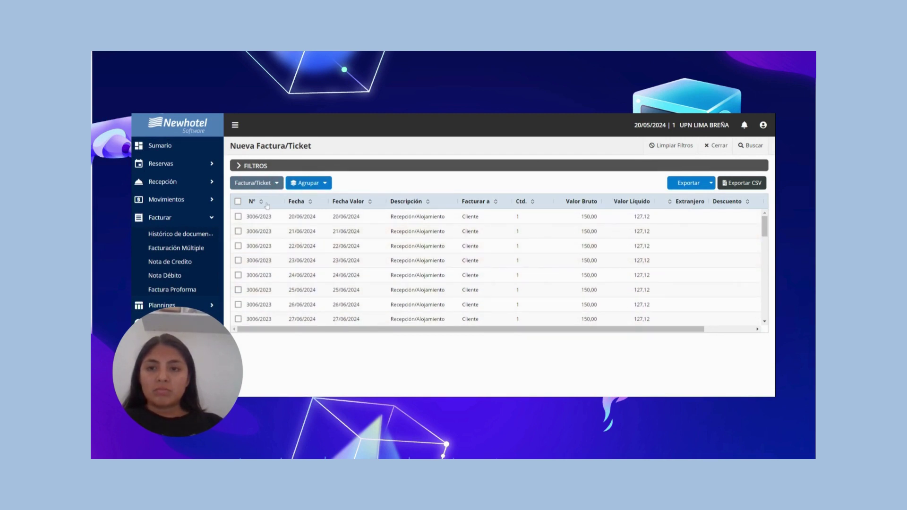
click(239, 216)
click(239, 231)
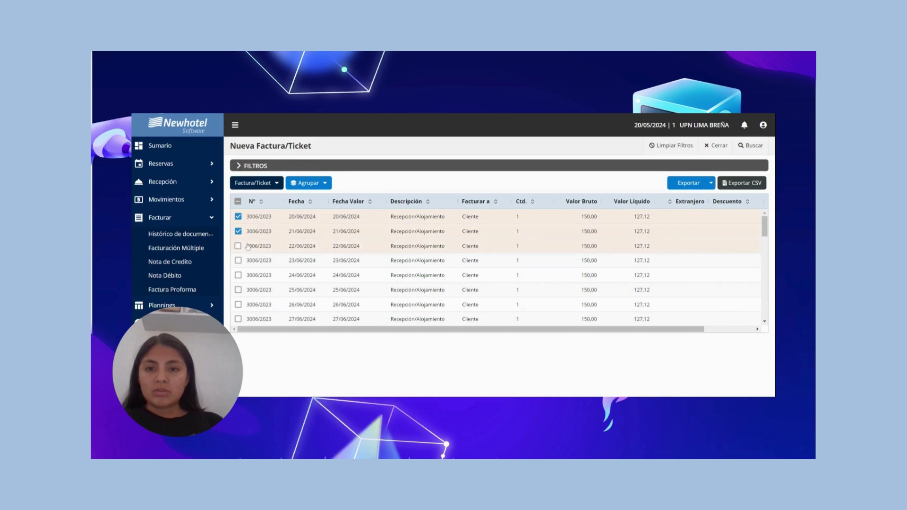
click(238, 245)
scroll(249, 257, down, 2)
click(255, 218)
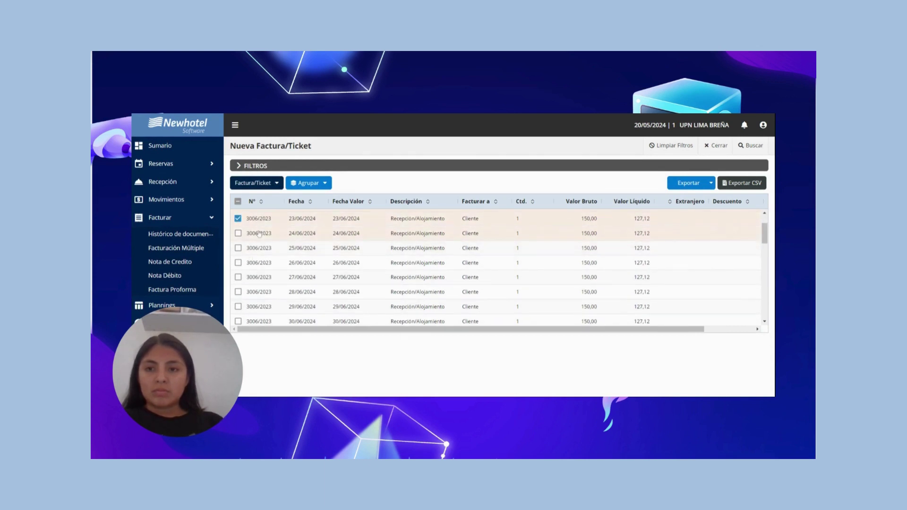
click(259, 233)
click(260, 249)
click(262, 263)
click(262, 278)
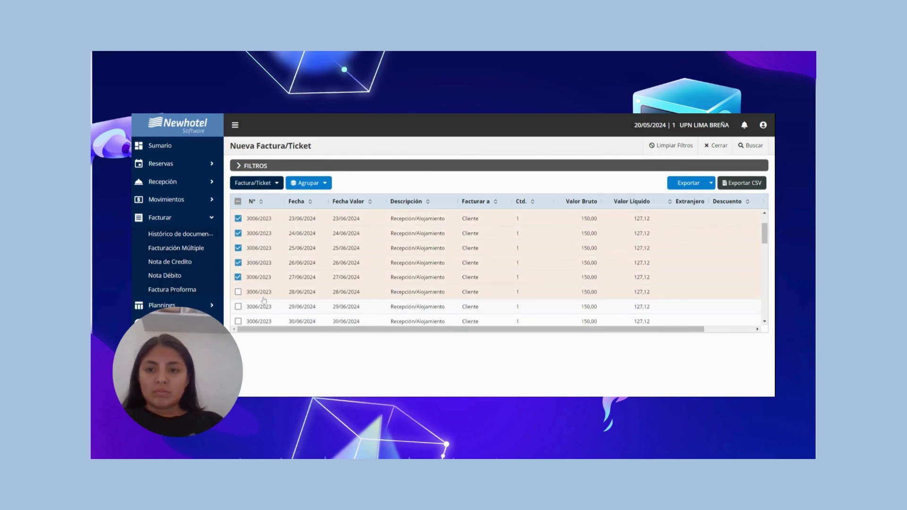
click(263, 306)
scroll(262, 306, down, 2)
click(266, 282)
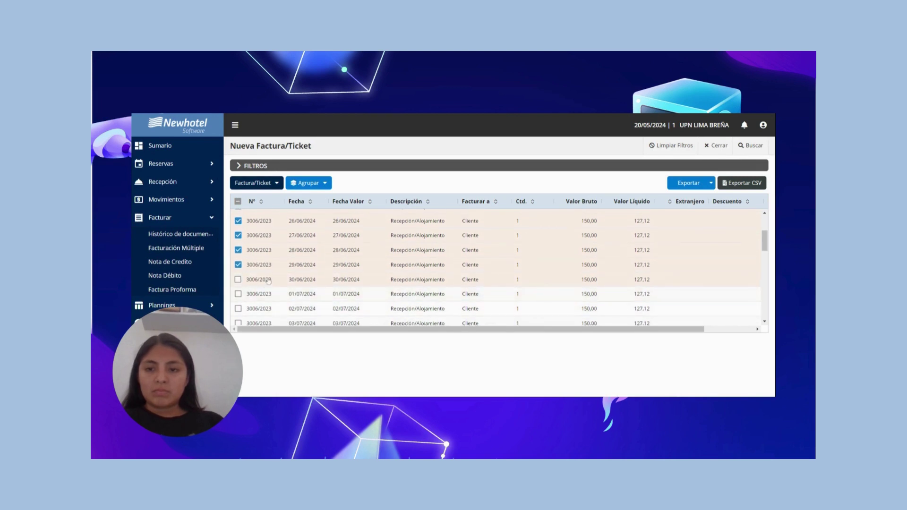
click(263, 299)
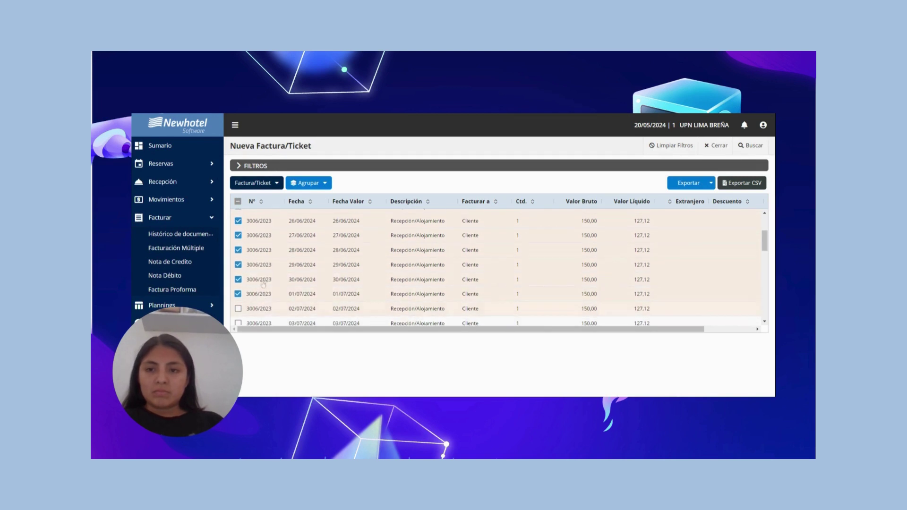
click(269, 183)
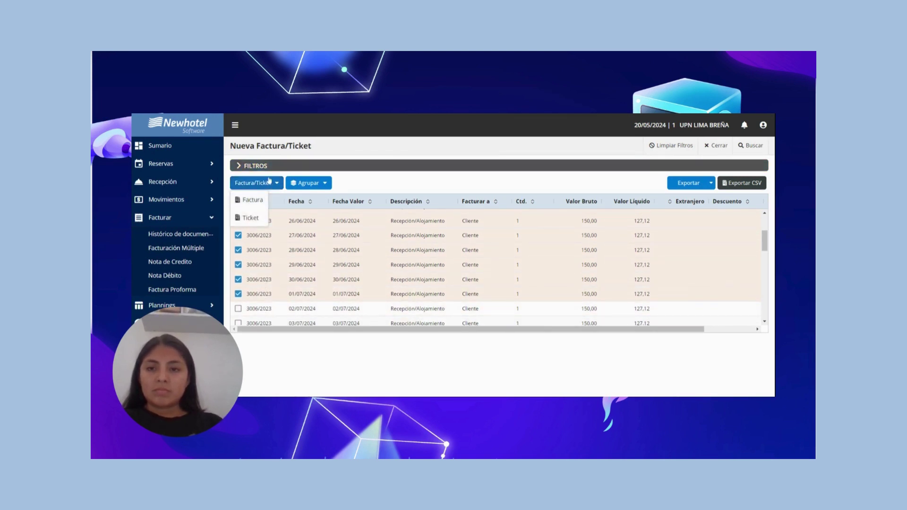
click(246, 201)
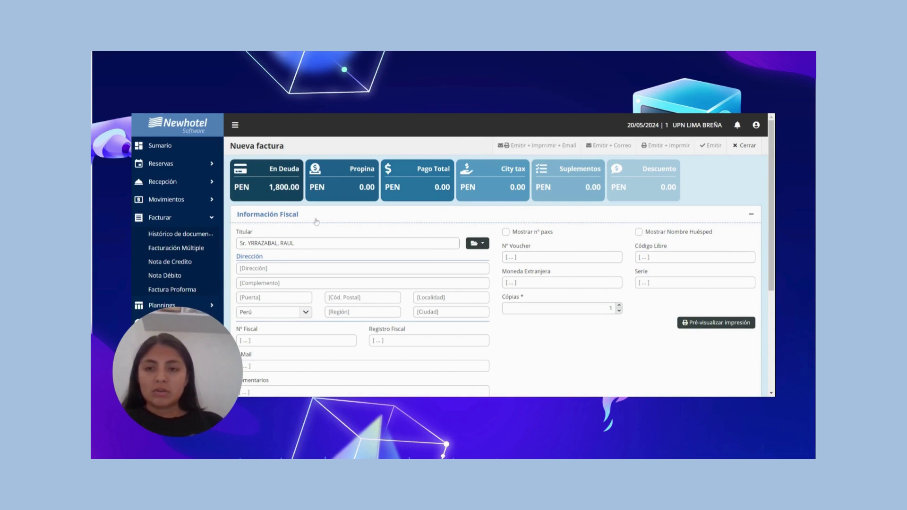
Add a Cash payment of 1,800.00 Nuevo Sol to the invoice.
scroll(317, 222, down, 3)
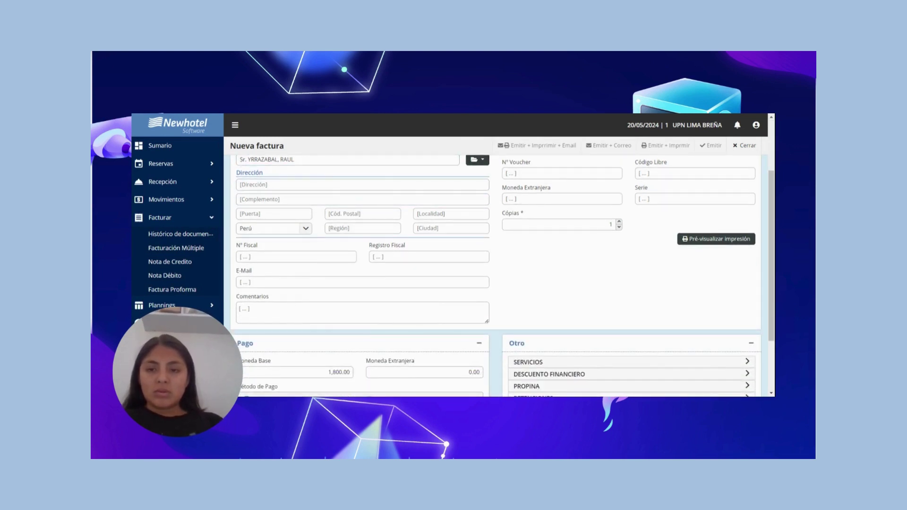
scroll(307, 227, down, 3)
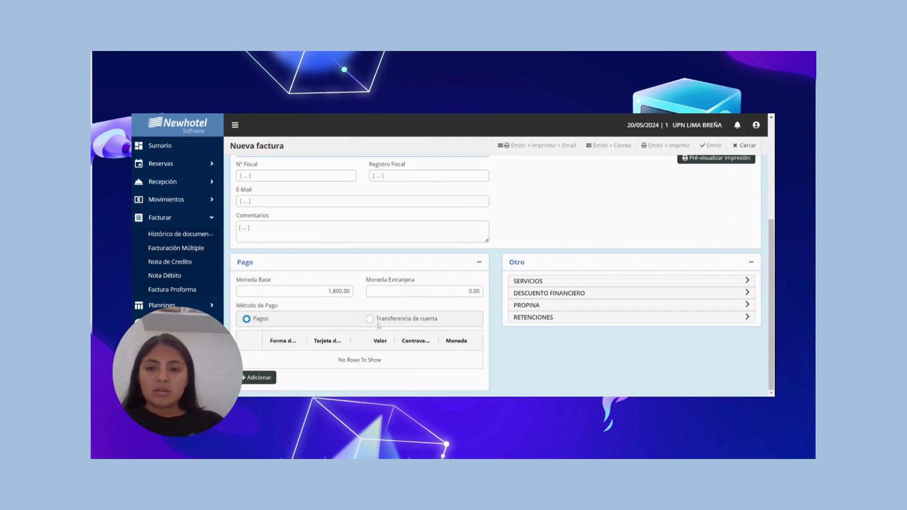
scroll(543, 284, up, 3)
scroll(701, 253, down, 3)
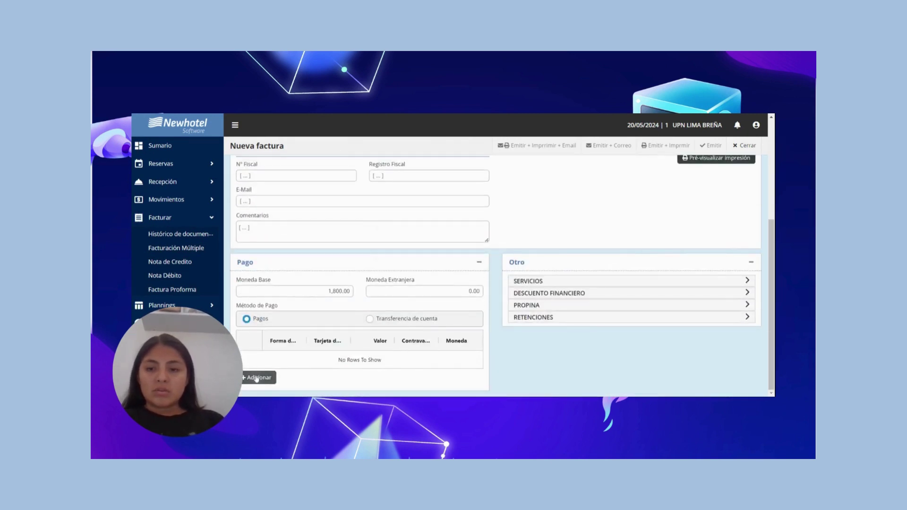
click(259, 377)
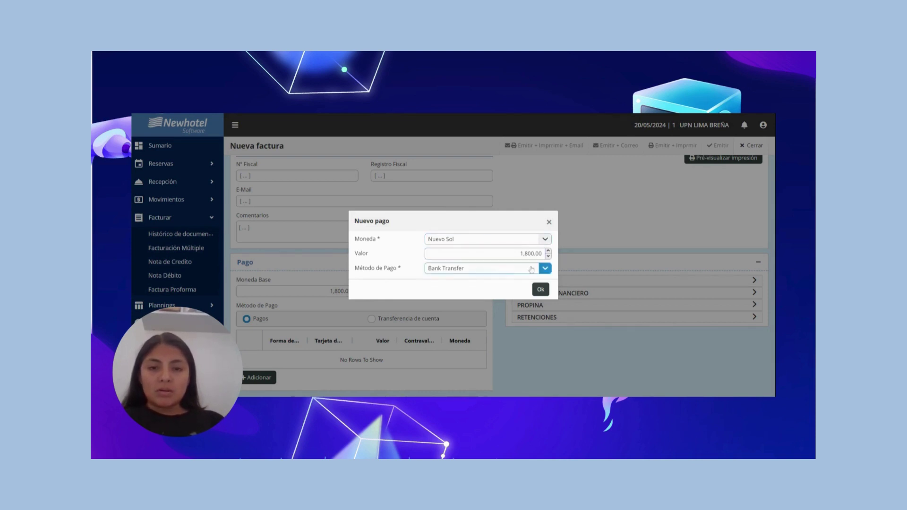
click(545, 269)
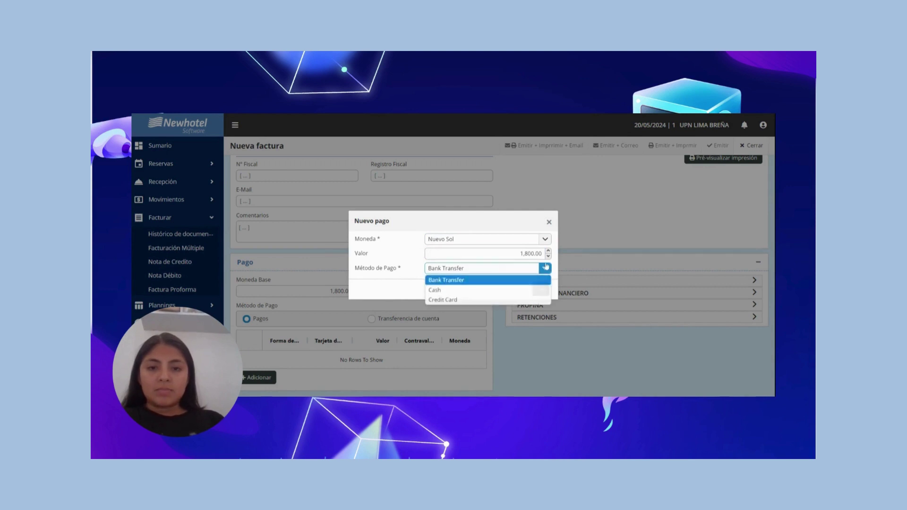
click(468, 291)
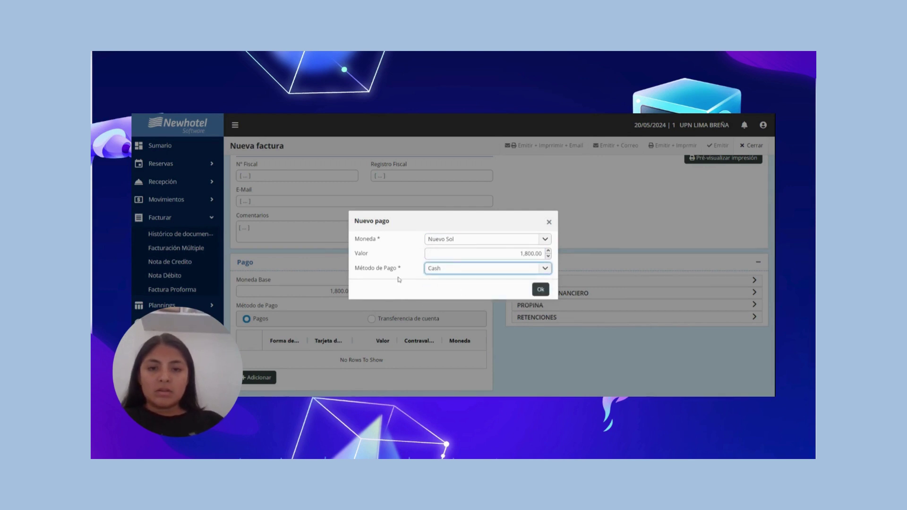
click(544, 272)
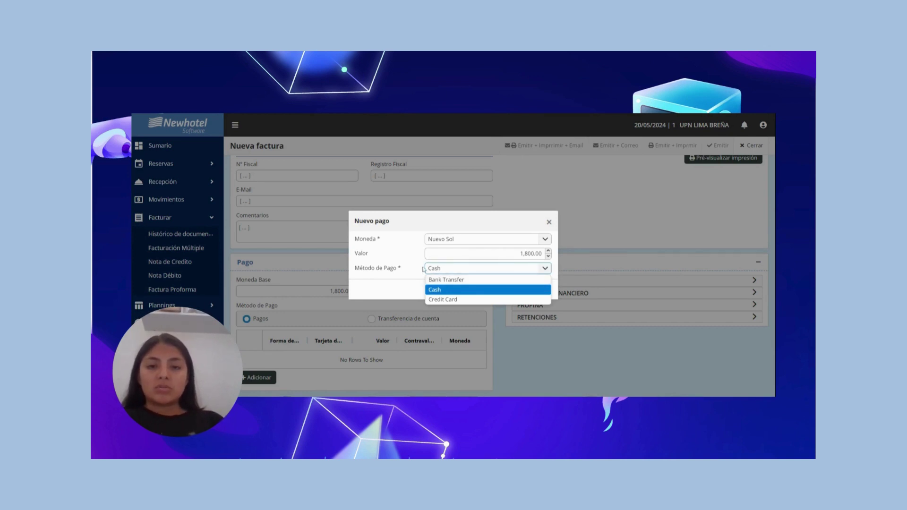
click(423, 272)
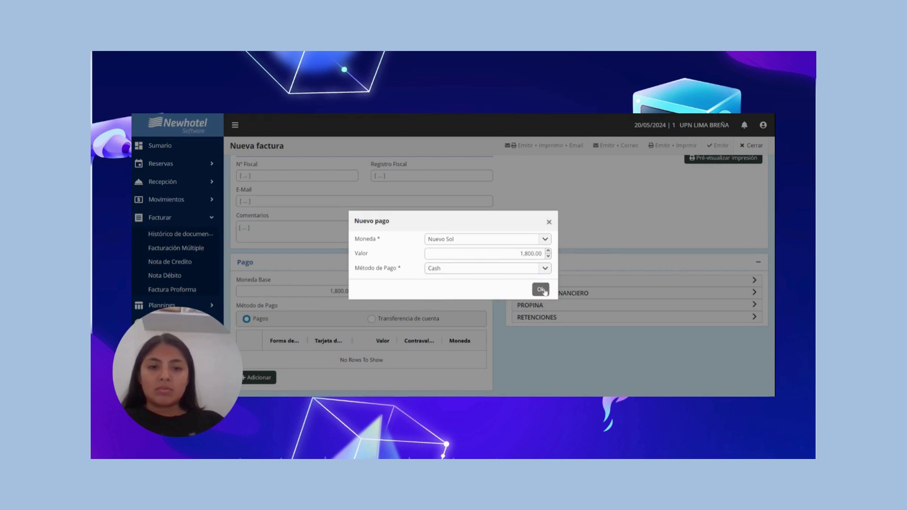
click(541, 290)
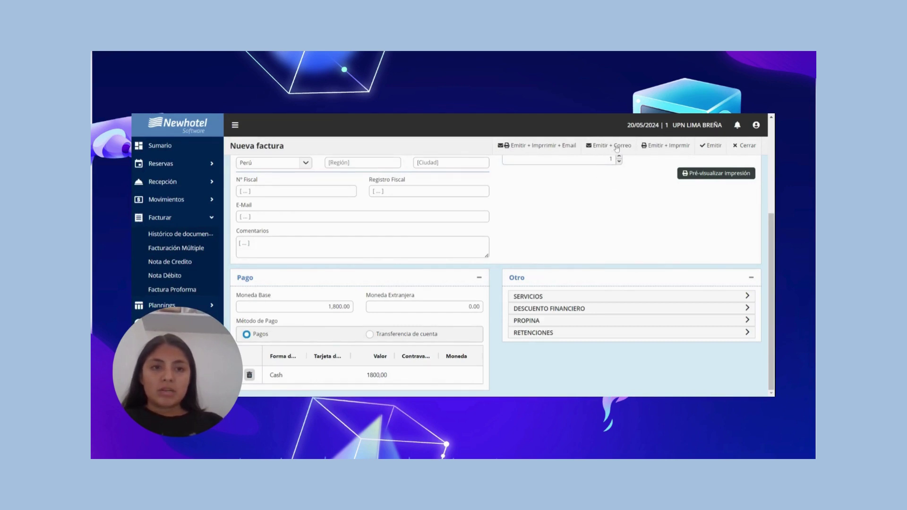
Issue invoice Nº 98/FCT21 and dismiss the 'Factura Creada' confirmation.
click(662, 147)
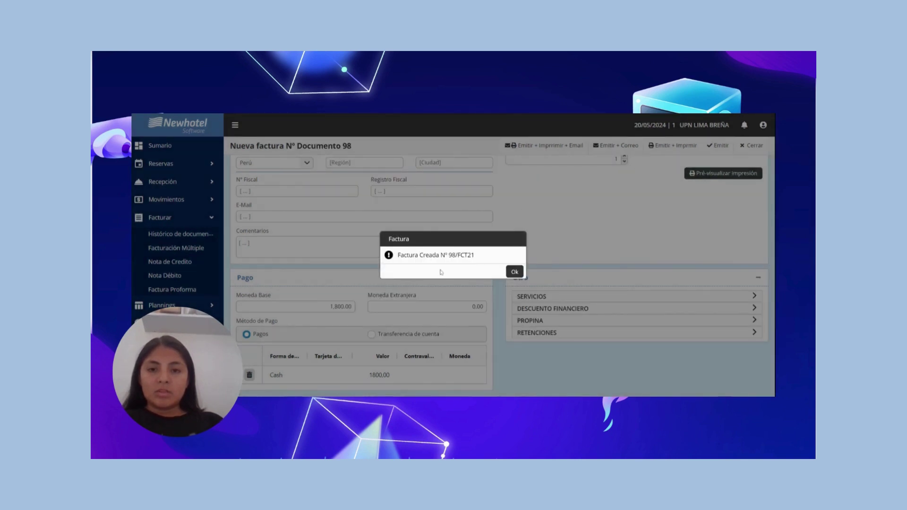
click(515, 273)
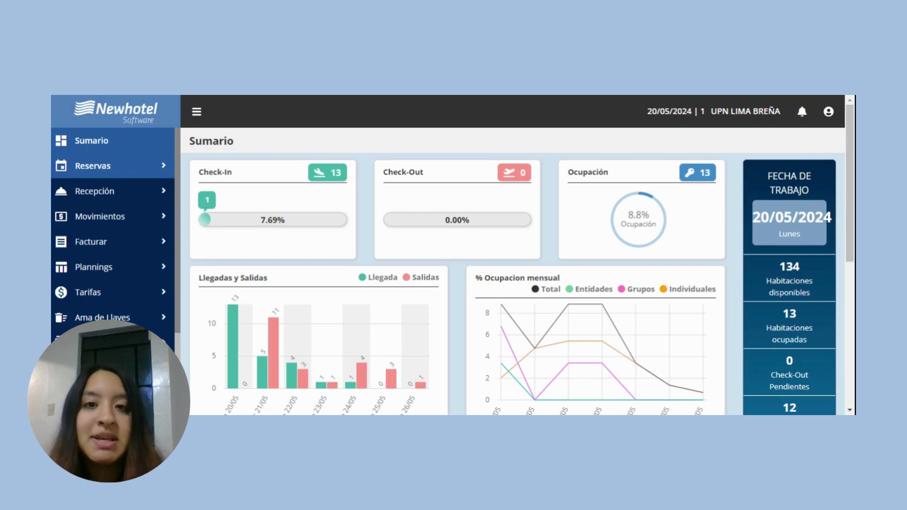
Select reservation 2984/2023 in Facturación Múltiple and choose Factura Anticipada from Acciones.
click(163, 247)
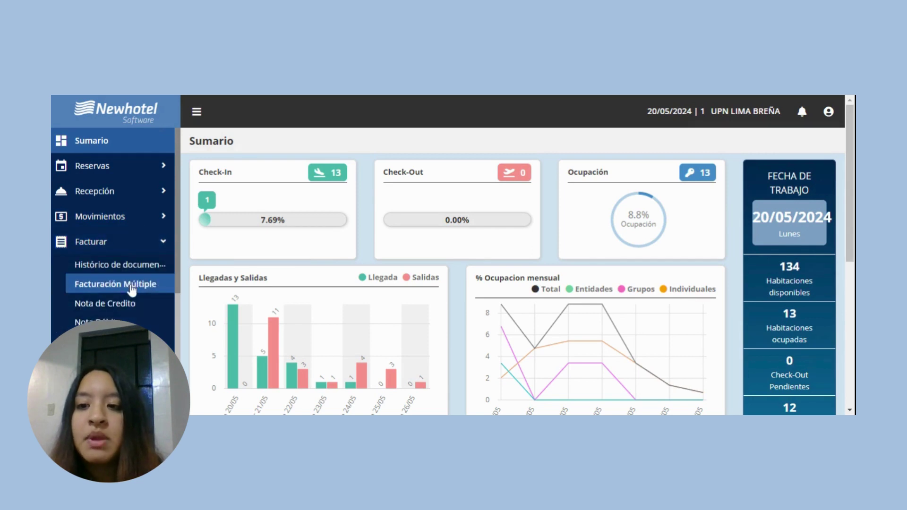
click(130, 285)
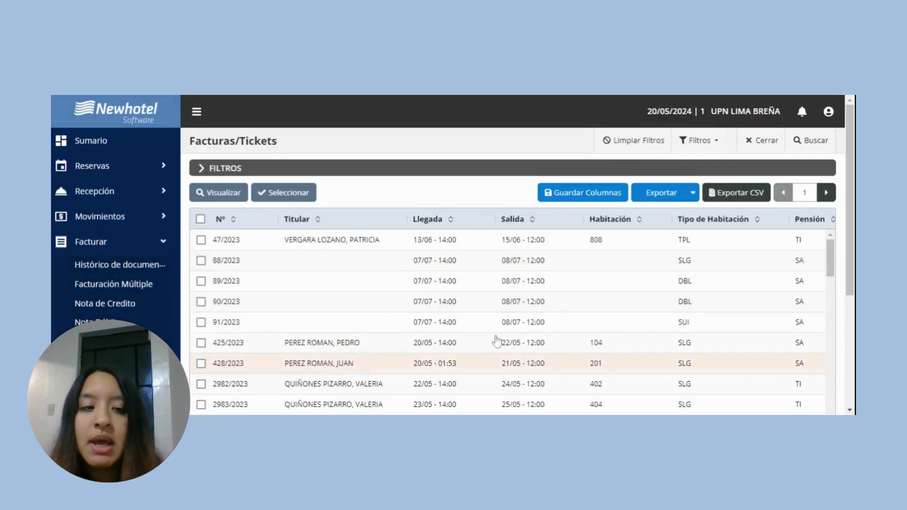
scroll(220, 309, down, 3)
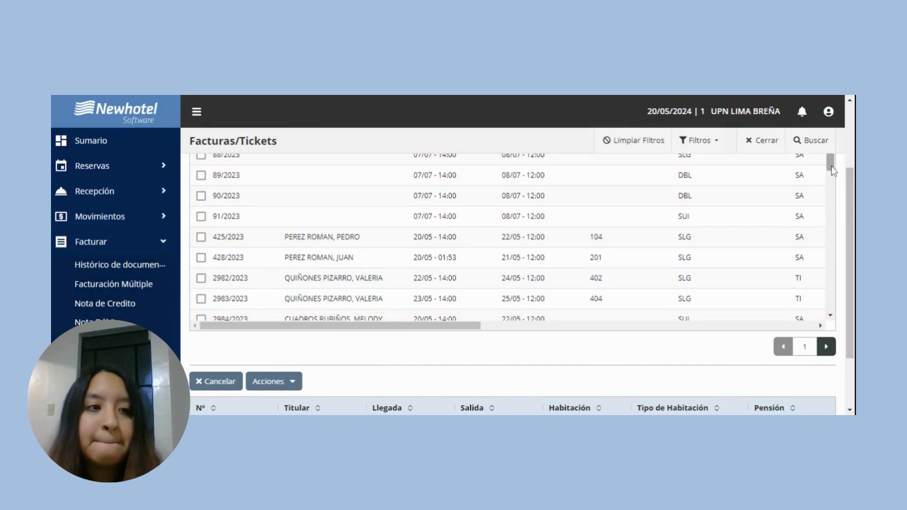
drag(830, 159, 832, 178)
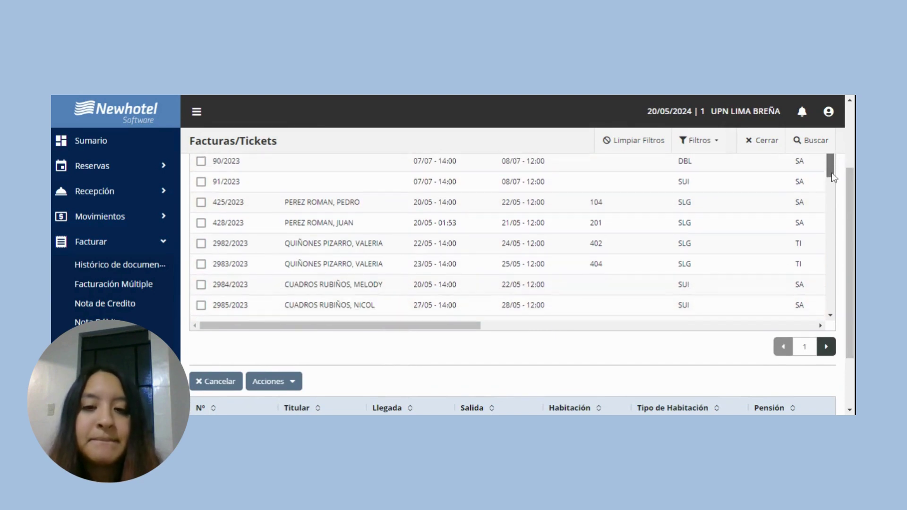
click(202, 285)
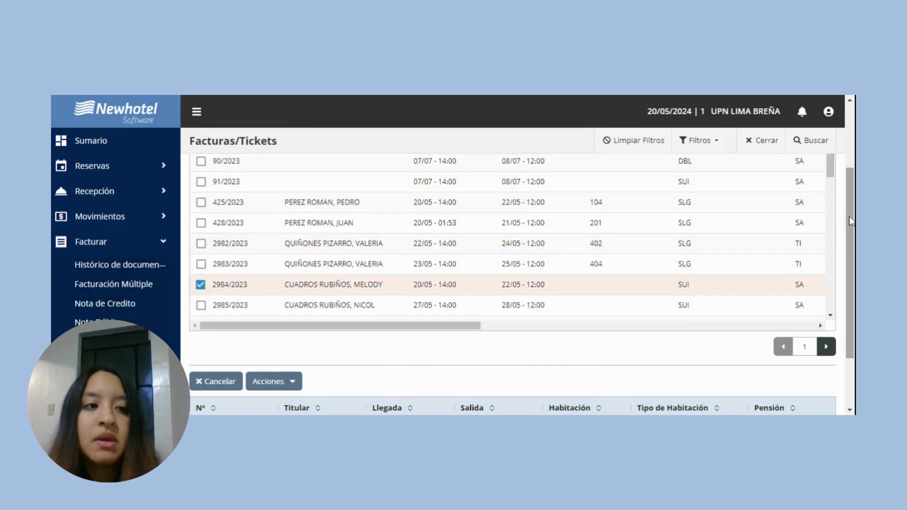
scroll(850, 220, up, 3)
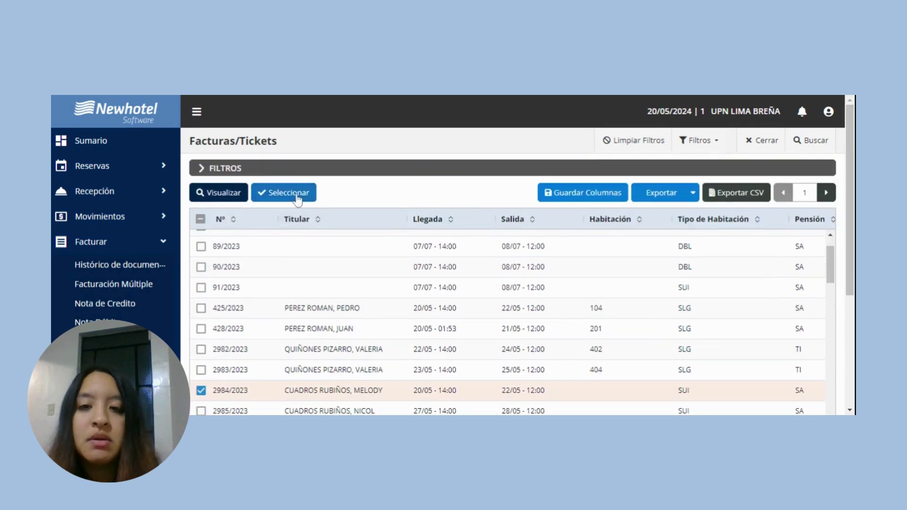
click(297, 198)
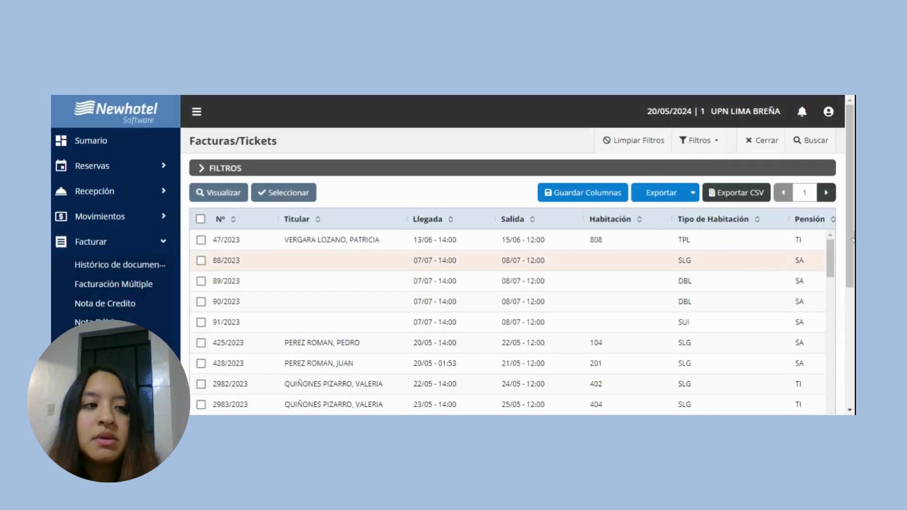
scroll(852, 191, down, 5)
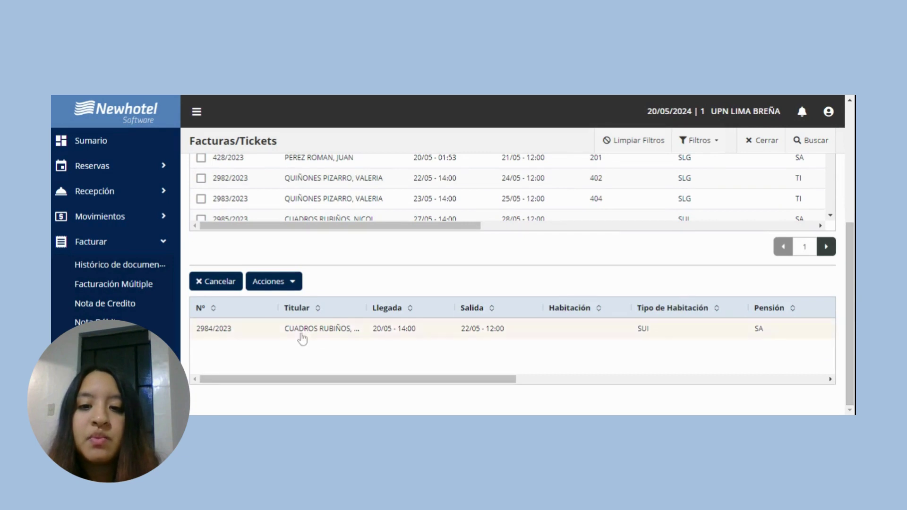
click(285, 282)
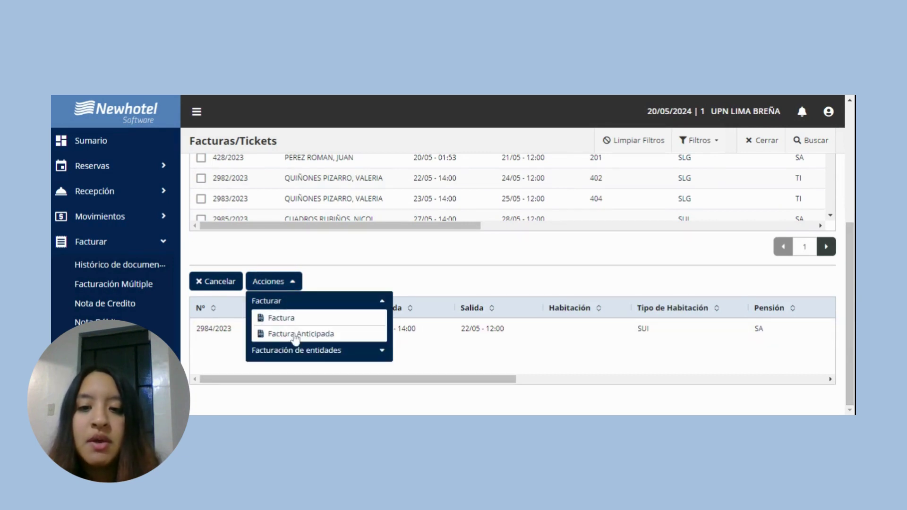
click(296, 335)
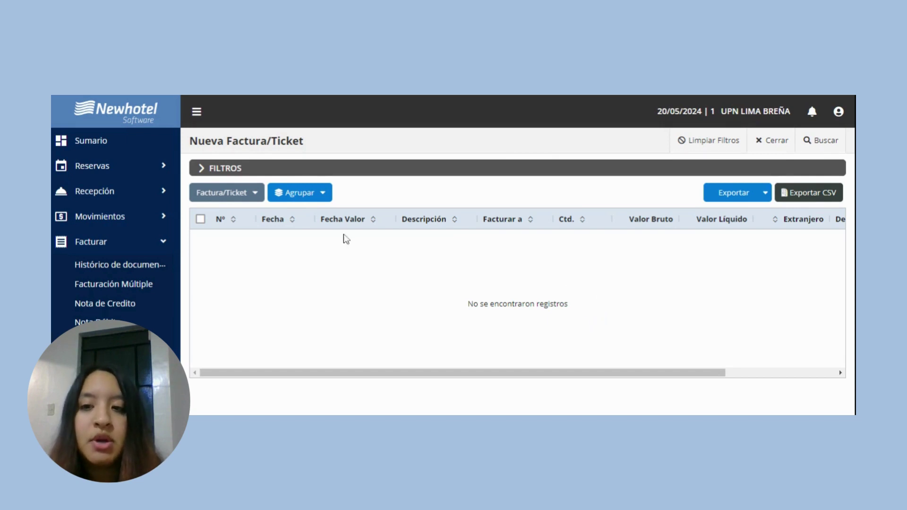
Open the Planning Alojamientos room grid and scroll down to the SUI rows showing reservation 2984/2023.
click(164, 242)
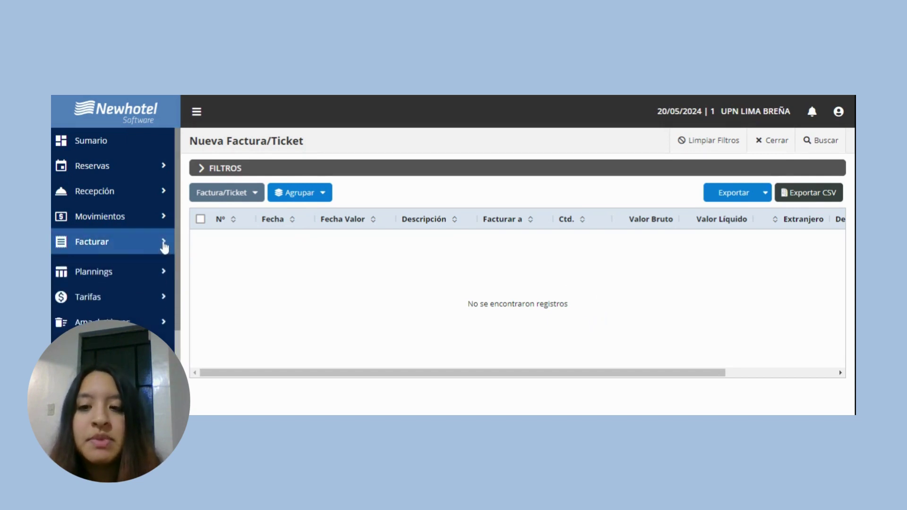
click(152, 268)
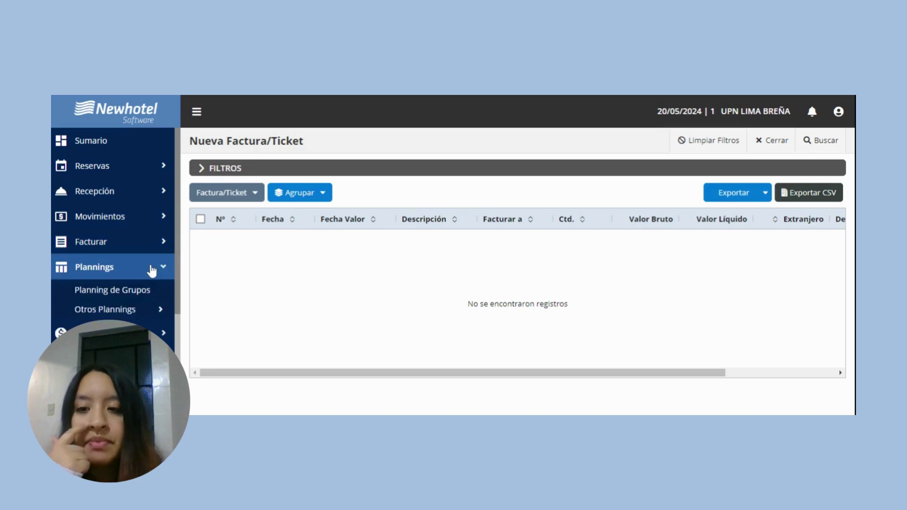
click(143, 289)
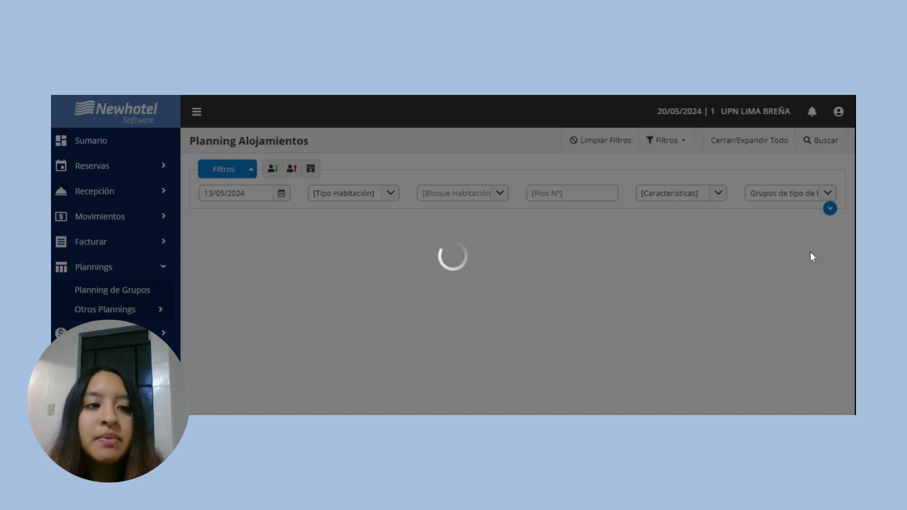
scroll(512, 278, down, 10)
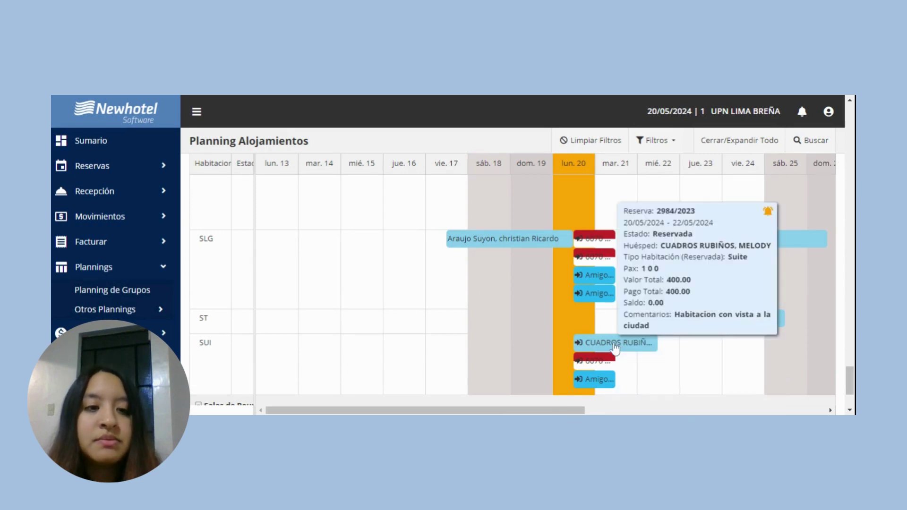
Cancel the suite booking of reservation 2984/2023 with reason 'Orden de dirección' and dismiss the success notice.
click(614, 347)
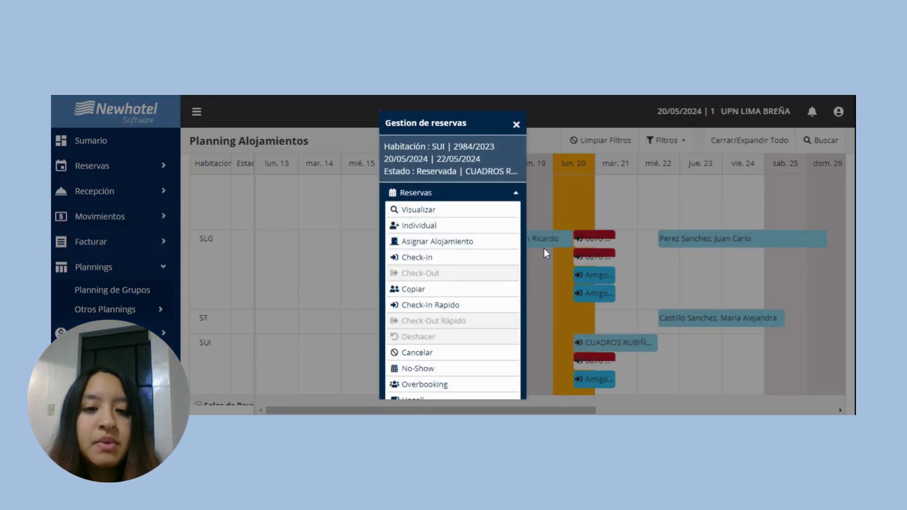
click(428, 355)
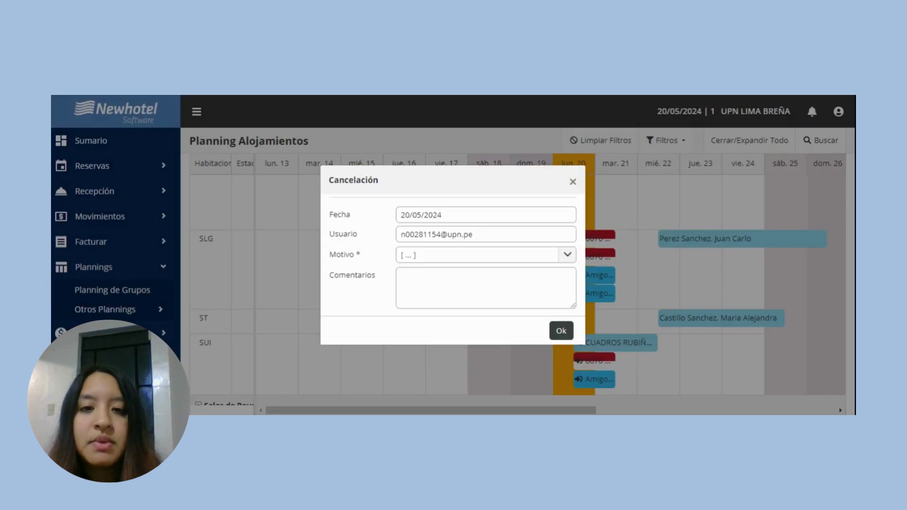
click(566, 257)
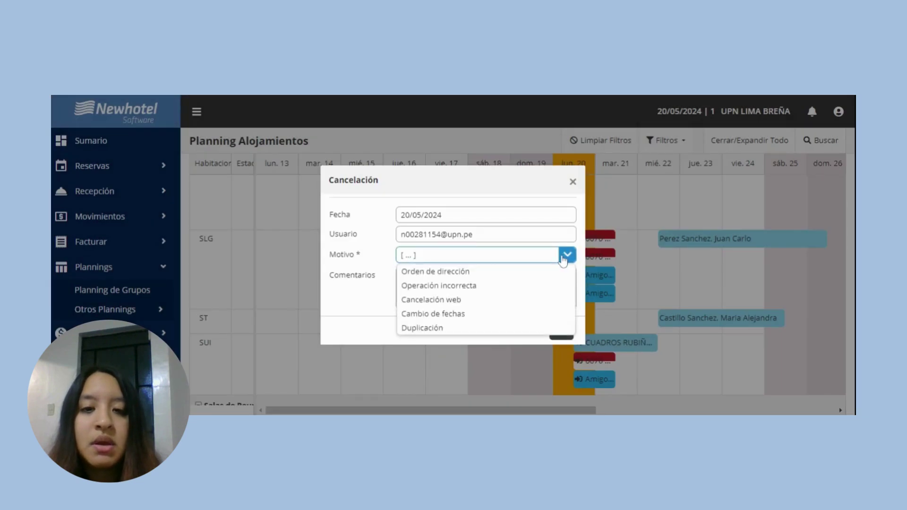
click(472, 276)
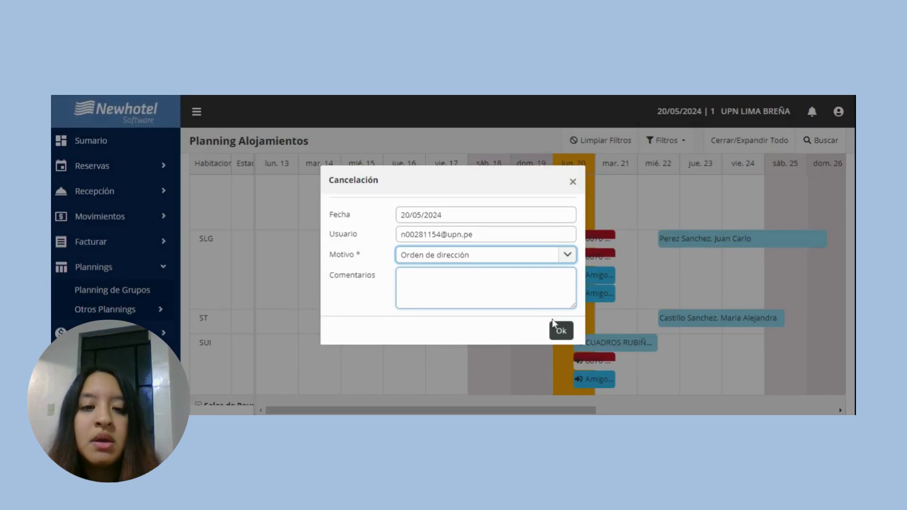
click(563, 332)
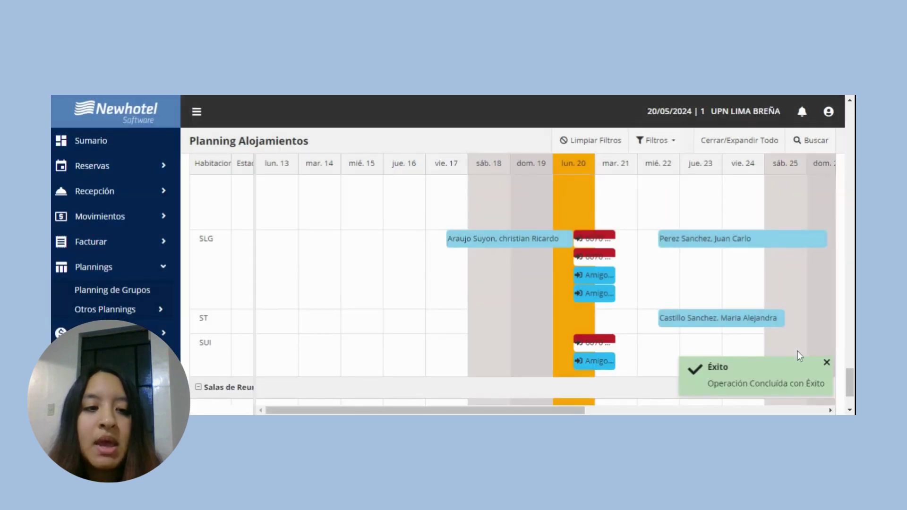
click(827, 364)
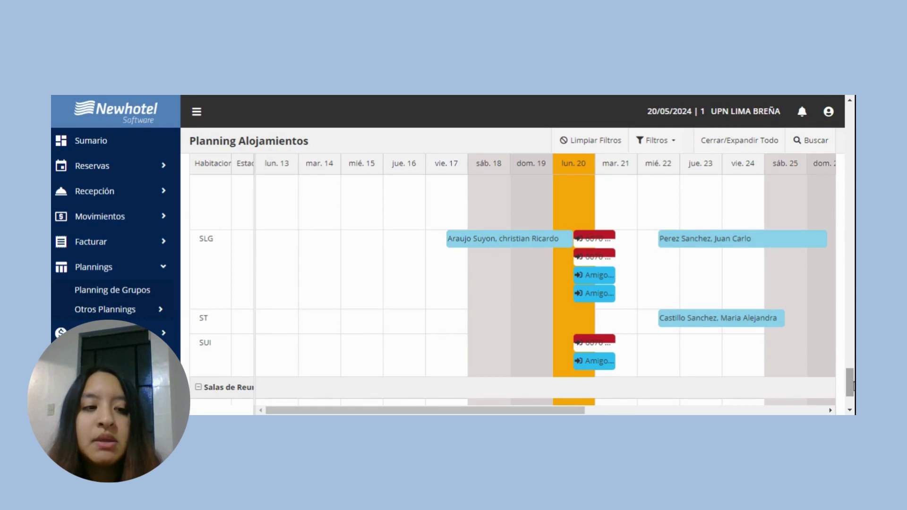
drag(849, 383, 852, 101)
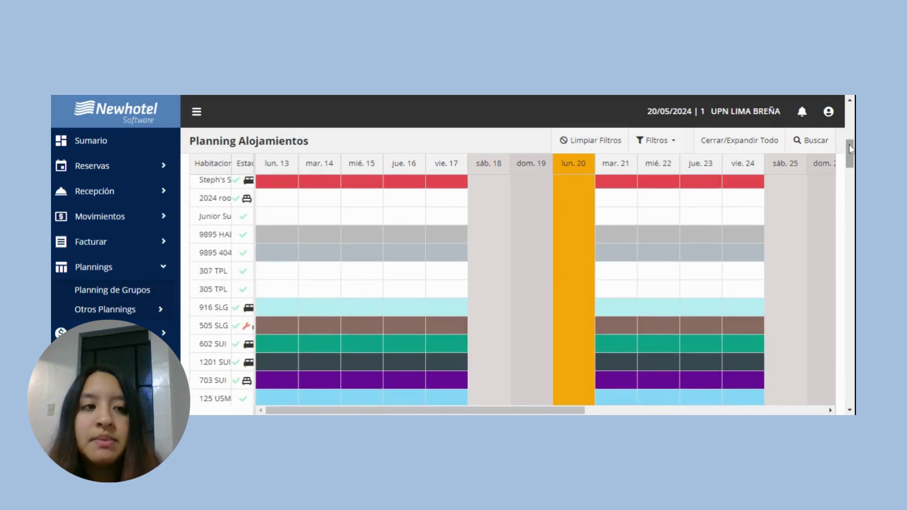